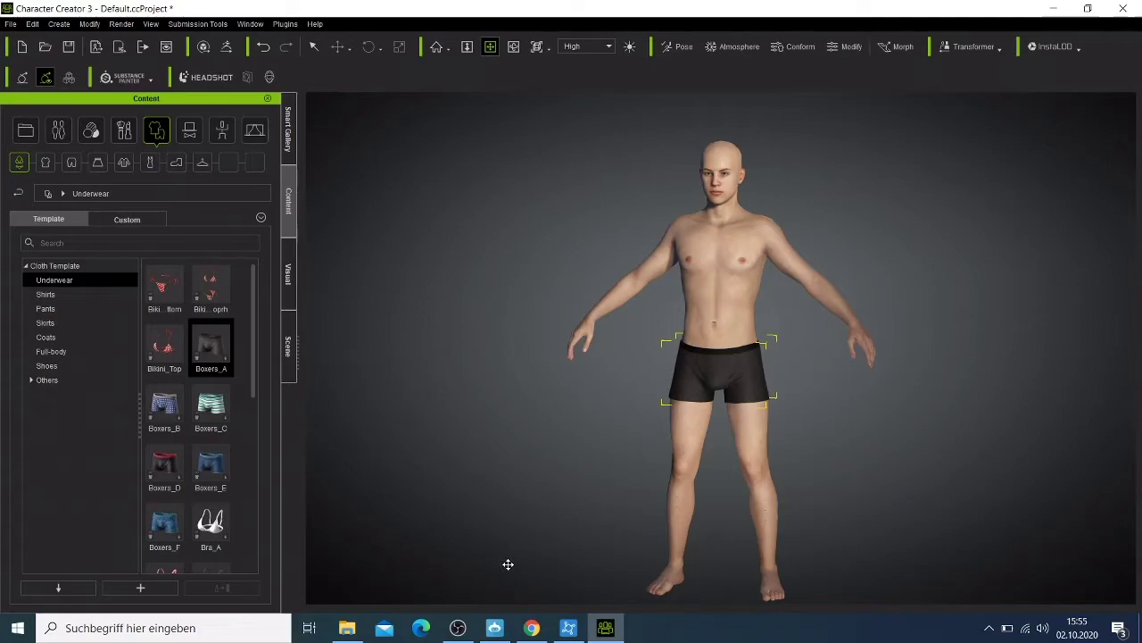
Switch to Chrome and examine the "archie williams agt" image results for portrait photos of the singer.
{"action": "mouse_move", "coordinate": [527, 630]}
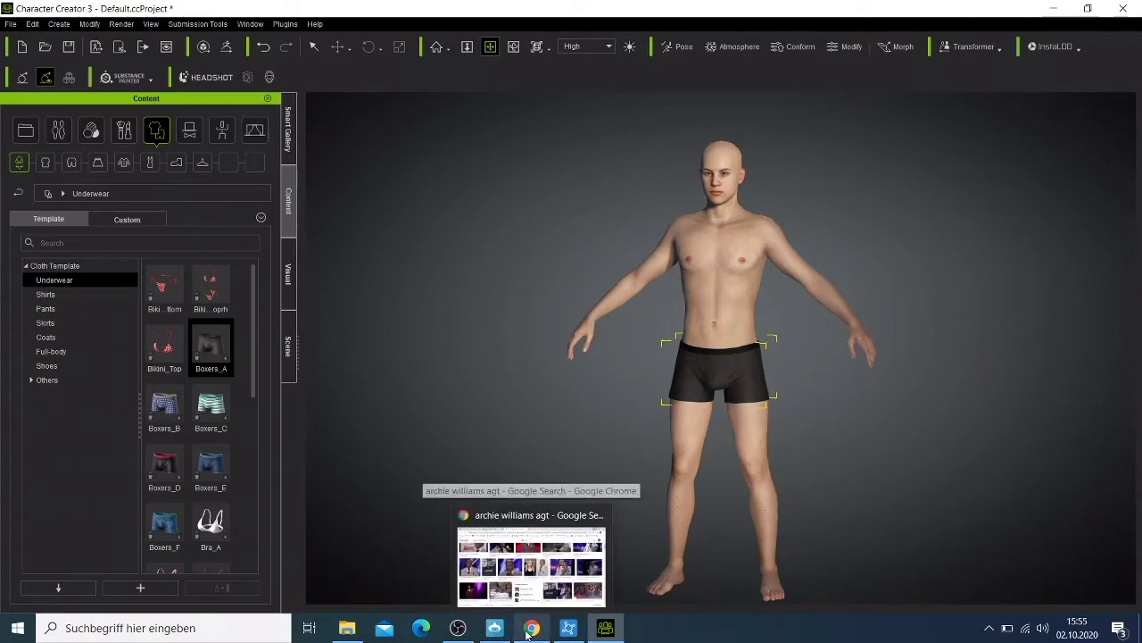
{"action": "left_click", "coordinate": [531, 562]}
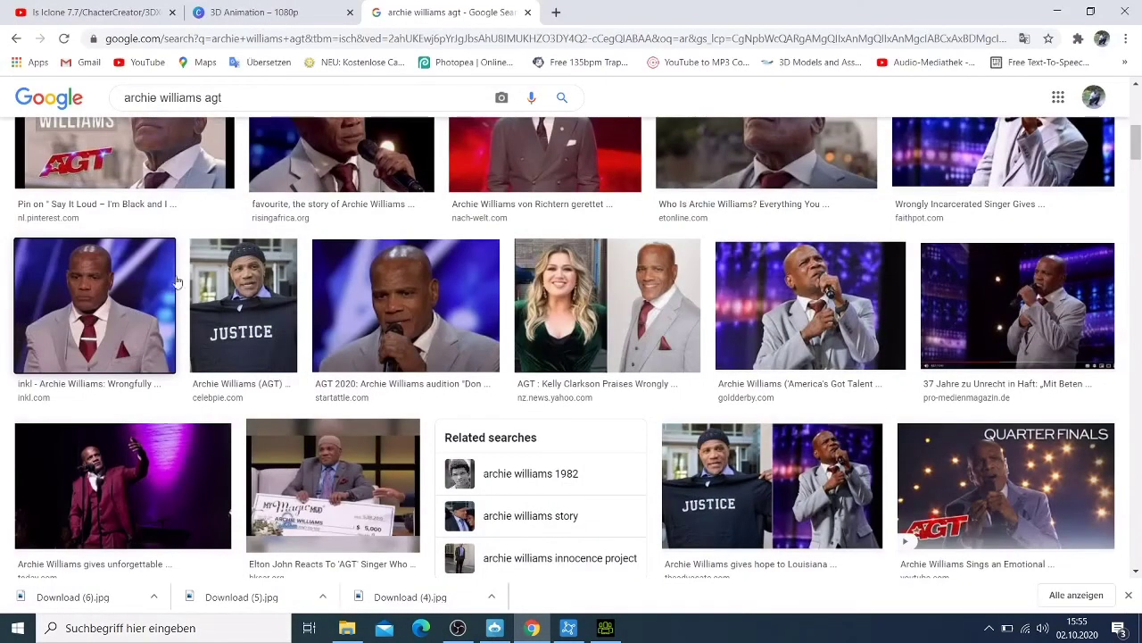
{"action": "scroll", "coordinate": [180, 279], "scroll_direction": "up", "scroll_amount": 4}
{"action": "scroll", "coordinate": [180, 279], "scroll_direction": "up", "scroll_amount": 2}
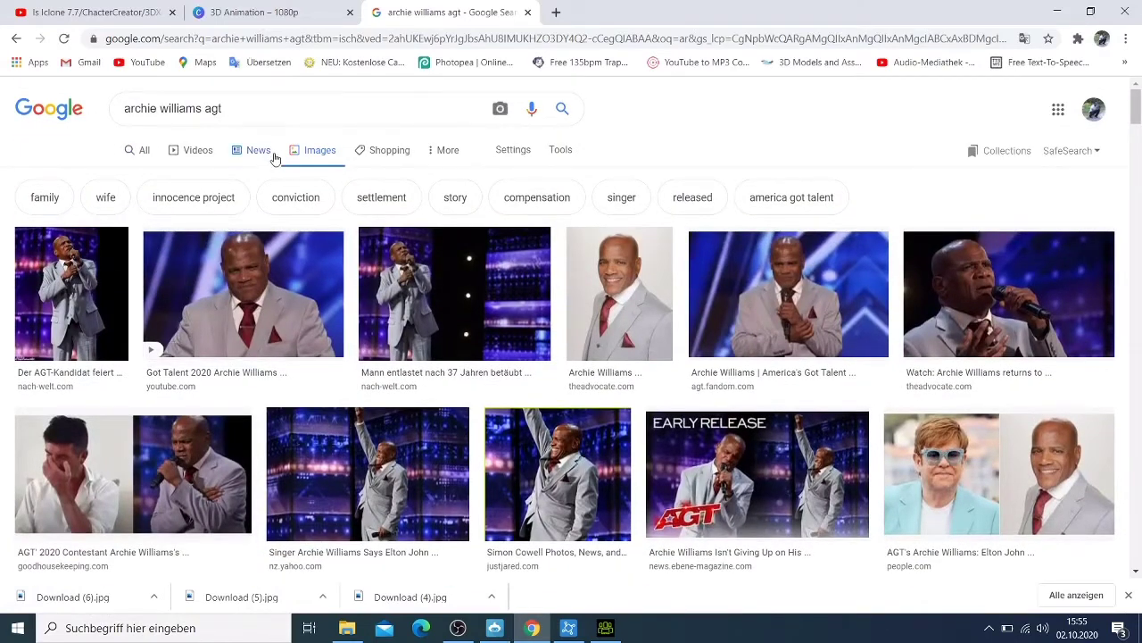
{"action": "scroll", "coordinate": [357, 154], "scroll_direction": "down", "scroll_amount": 2}
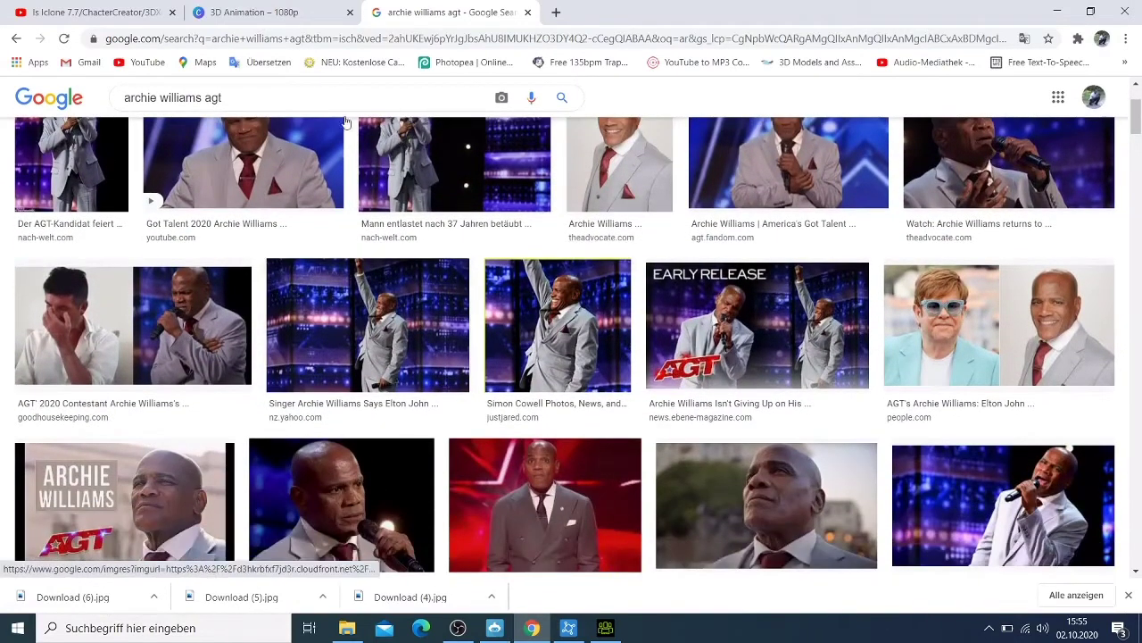
{"action": "scroll", "coordinate": [452, 249], "scroll_direction": "down", "scroll_amount": 1}
{"action": "scroll", "coordinate": [455, 250], "scroll_direction": "down", "scroll_amount": 3}
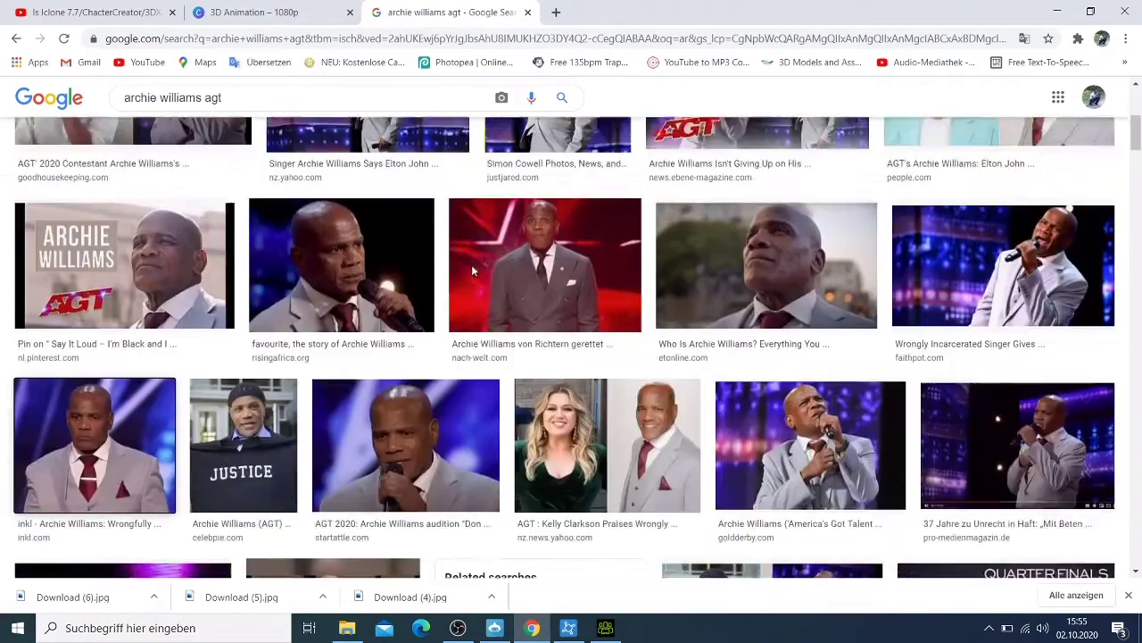
{"action": "left_click", "coordinate": [1057, 12]}
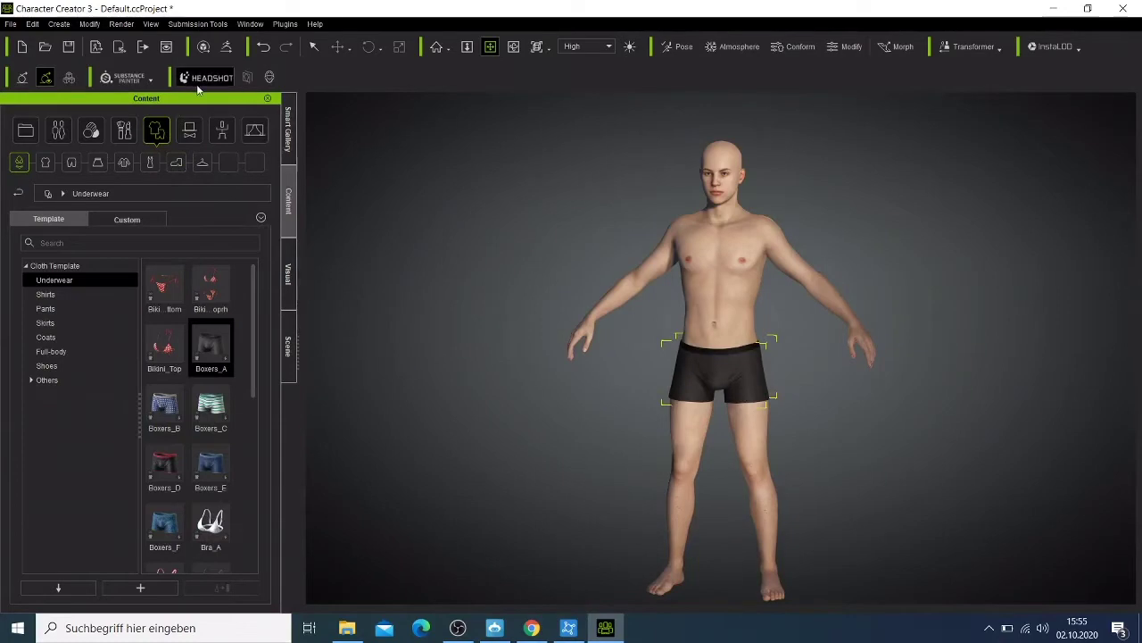
Open the Headshot plugin, shrink the application window to expose the desktop, and decline the morph list update.
{"action": "left_click", "coordinate": [207, 77]}
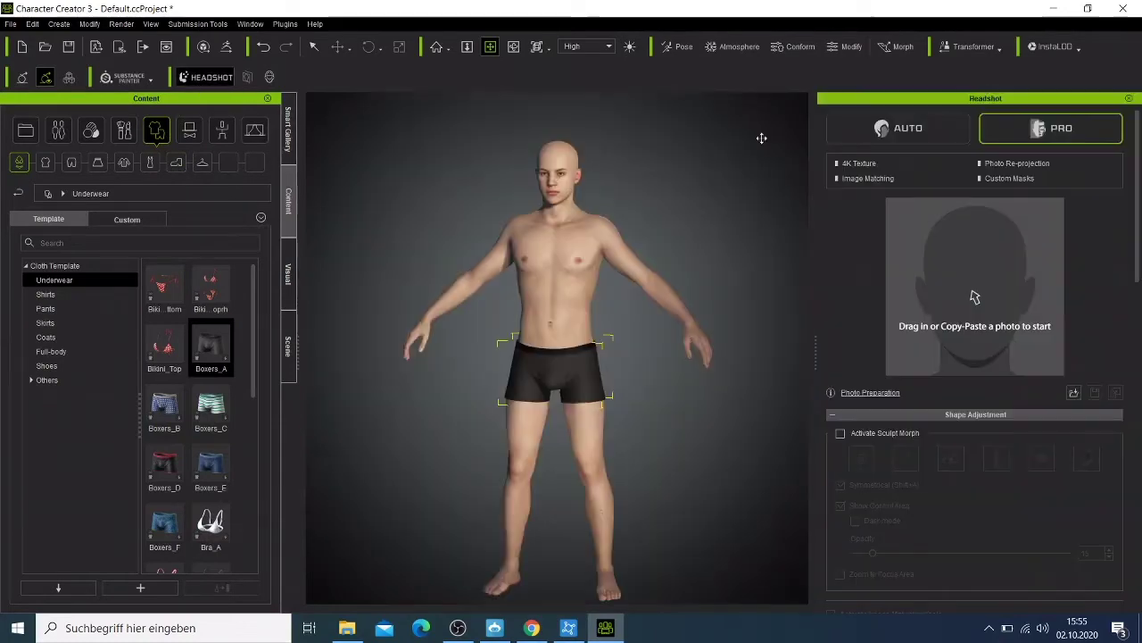
{"action": "left_click", "coordinate": [1087, 8]}
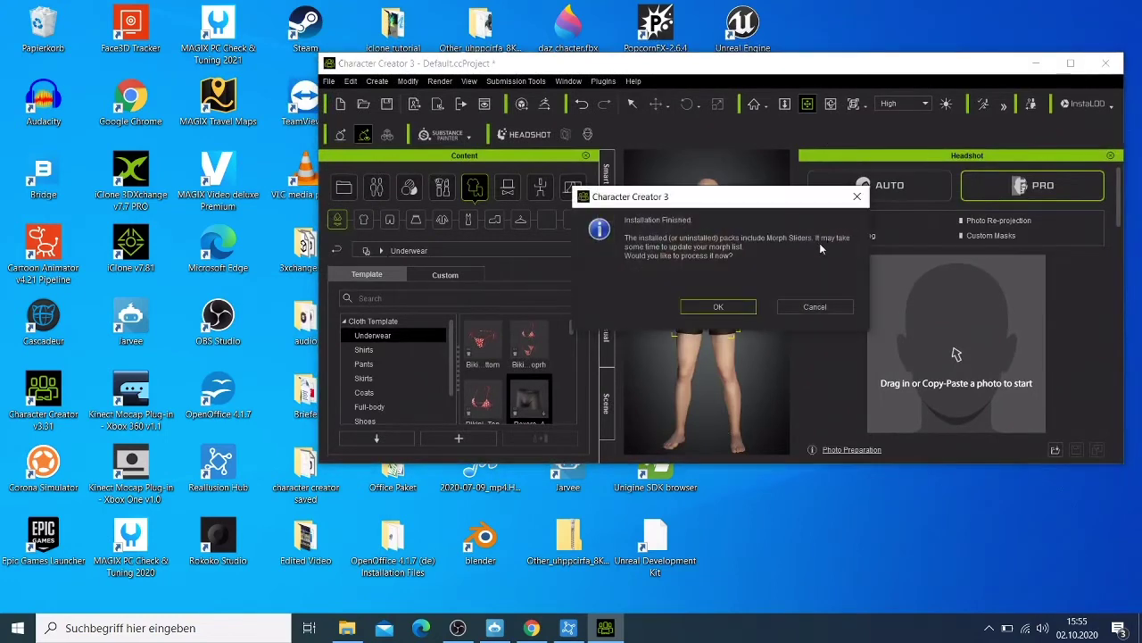
{"action": "left_click", "coordinate": [818, 305]}
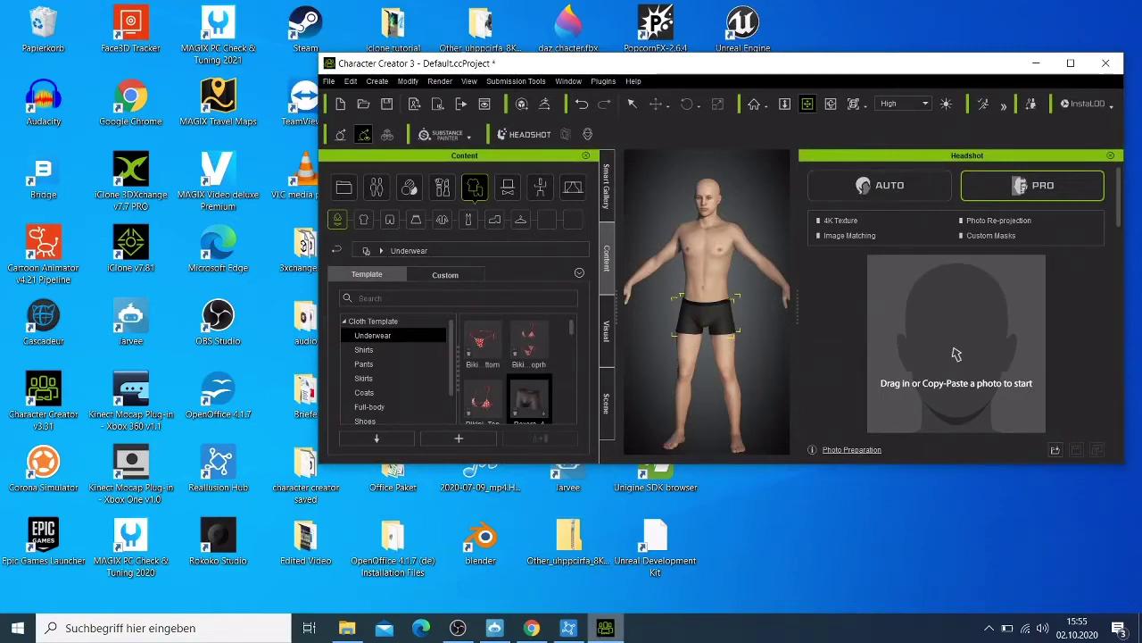
Return to Chrome and look further through the image results to compare the singer's face shots, then minimize the browser.
{"action": "left_click", "coordinate": [532, 628]}
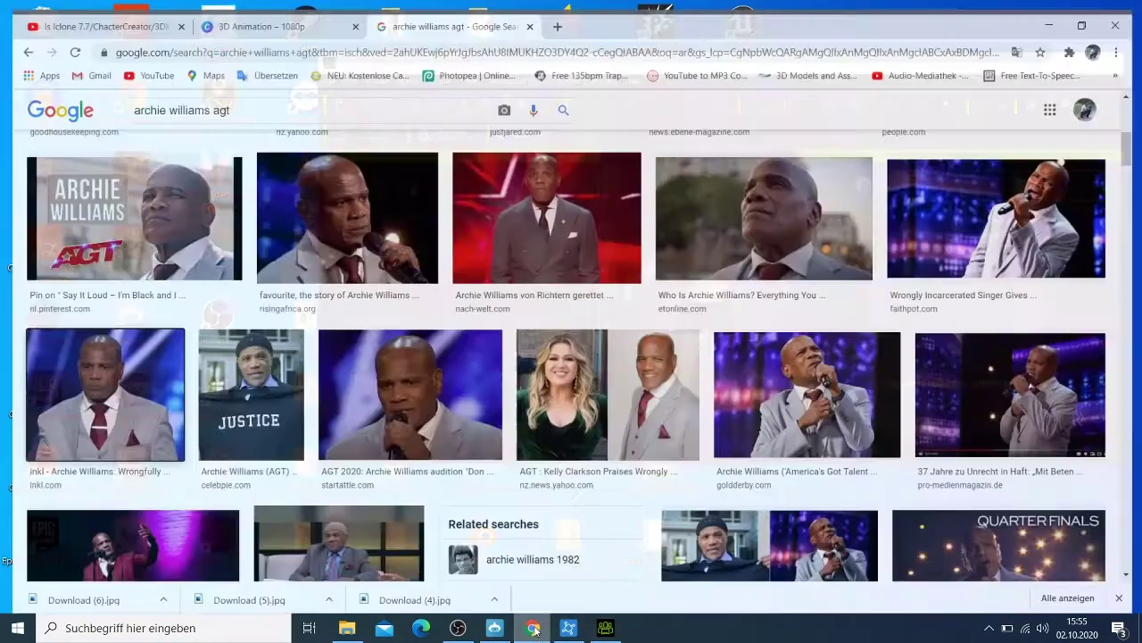
{"action": "scroll", "coordinate": [882, 291], "scroll_direction": "down", "scroll_amount": 1}
{"action": "scroll", "coordinate": [882, 292], "scroll_direction": "down", "scroll_amount": 7}
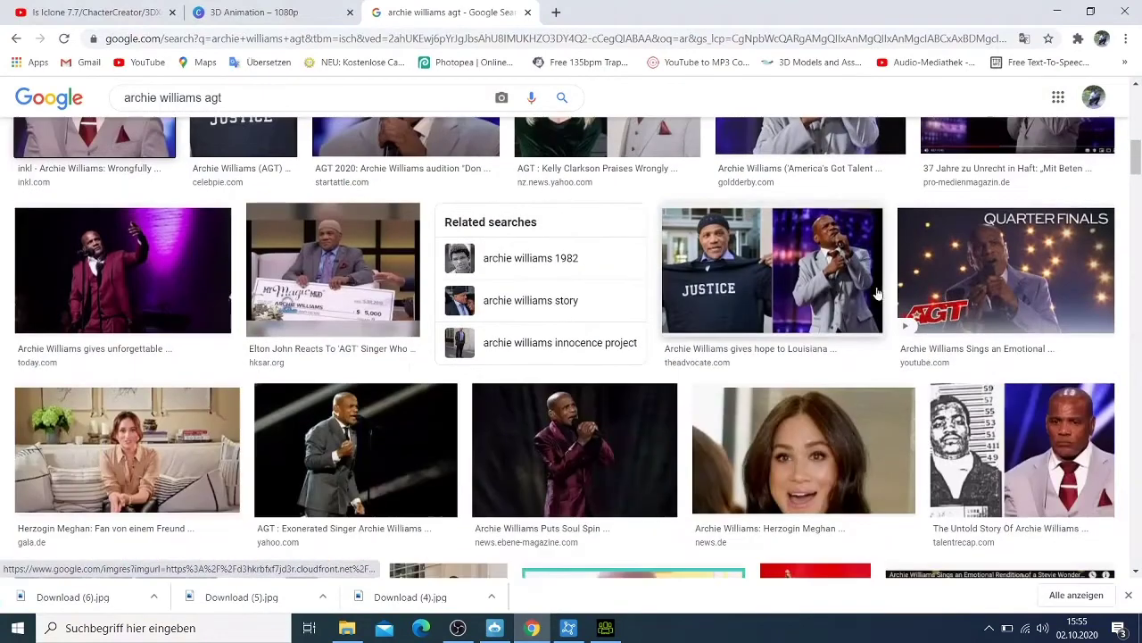
{"action": "scroll", "coordinate": [880, 294], "scroll_direction": "up", "scroll_amount": 1}
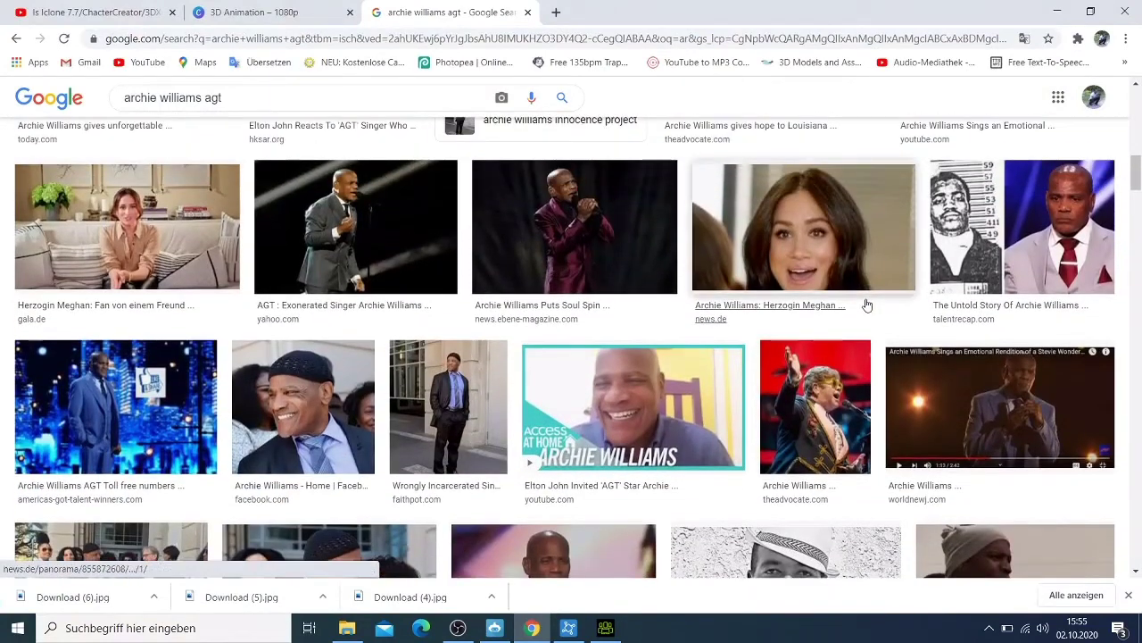
{"action": "scroll", "coordinate": [866, 305], "scroll_direction": "down", "scroll_amount": 3}
{"action": "scroll", "coordinate": [867, 307], "scroll_direction": "down", "scroll_amount": 3}
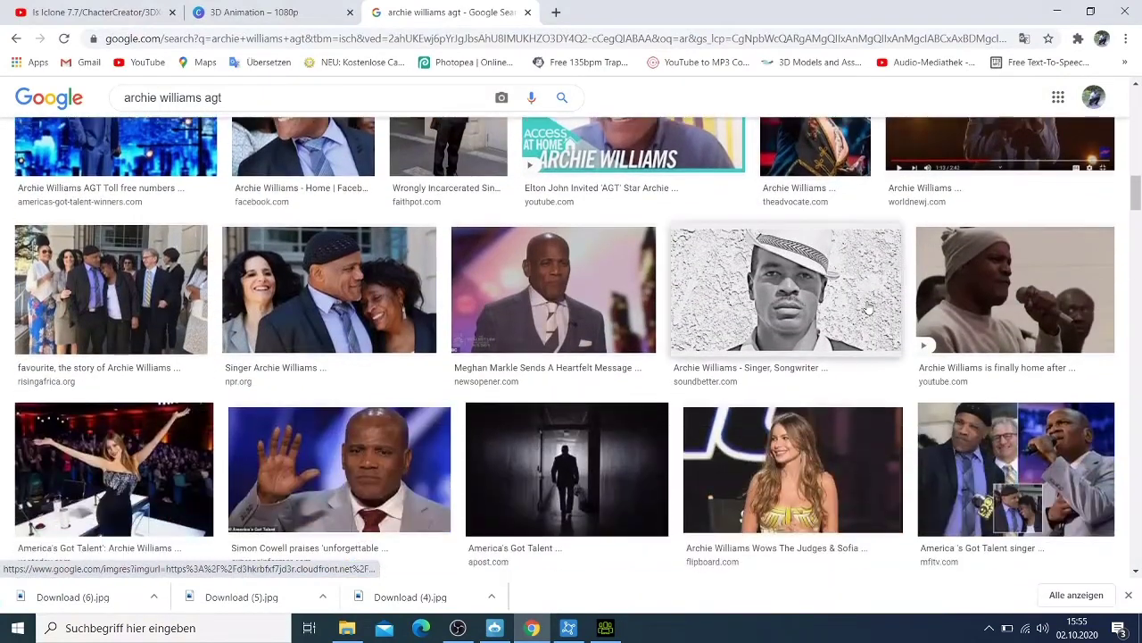
{"action": "scroll", "coordinate": [746, 317], "scroll_direction": "down", "scroll_amount": 2}
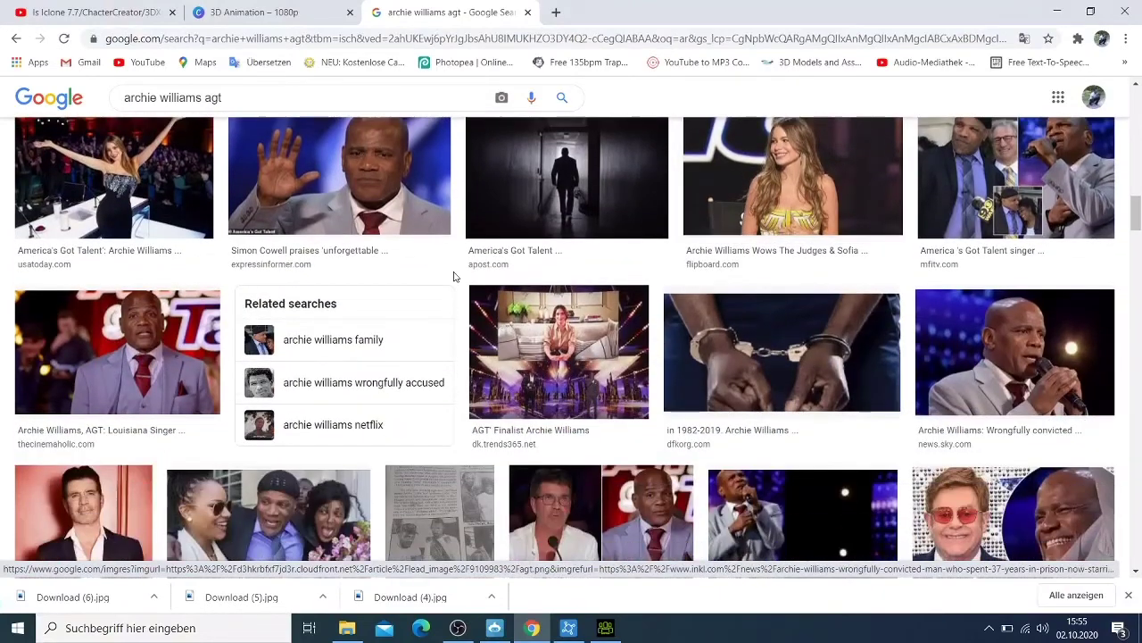
{"action": "scroll", "coordinate": [454, 275], "scroll_direction": "up", "scroll_amount": 3}
{"action": "scroll", "coordinate": [490, 289], "scroll_direction": "down", "scroll_amount": 6}
{"action": "scroll", "coordinate": [497, 300], "scroll_direction": "up", "scroll_amount": 3}
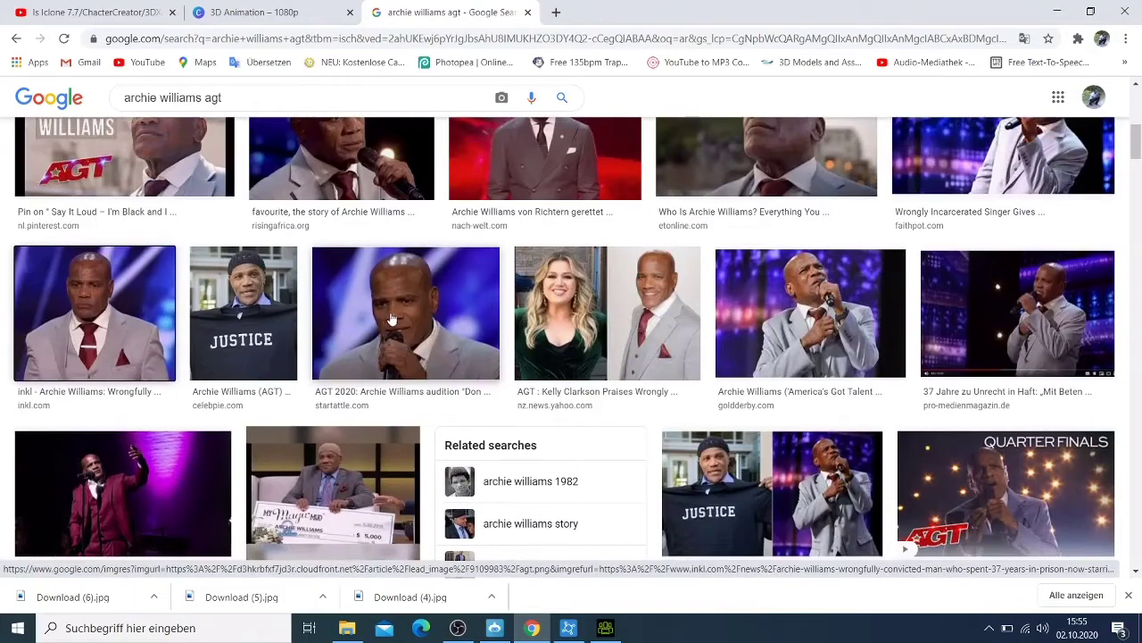
{"action": "scroll", "coordinate": [393, 320], "scroll_direction": "up", "scroll_amount": 1}
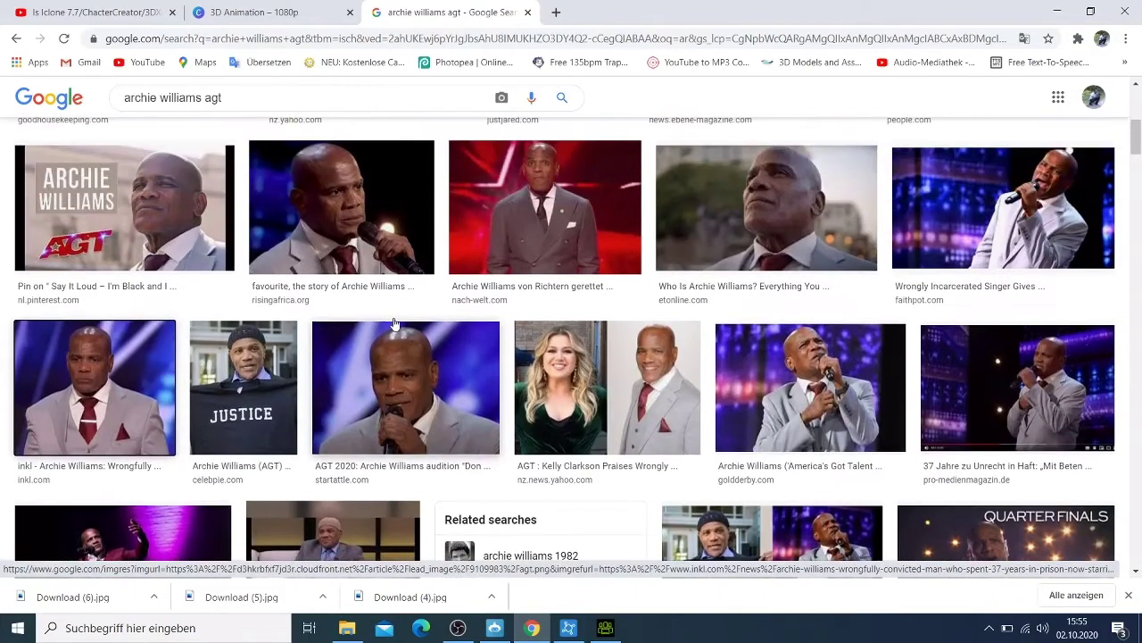
{"action": "left_click", "coordinate": [1057, 11]}
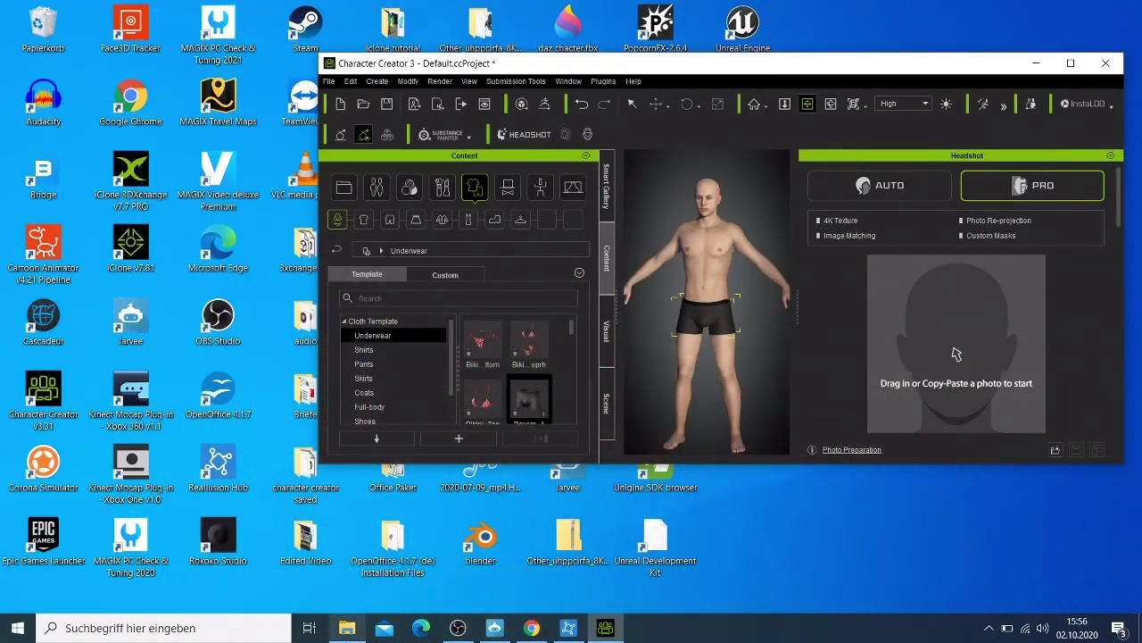
Load the photo Download (6).jpg from the Downloads folder into Headshot's Pro mode.
{"action": "left_click", "coordinate": [348, 627]}
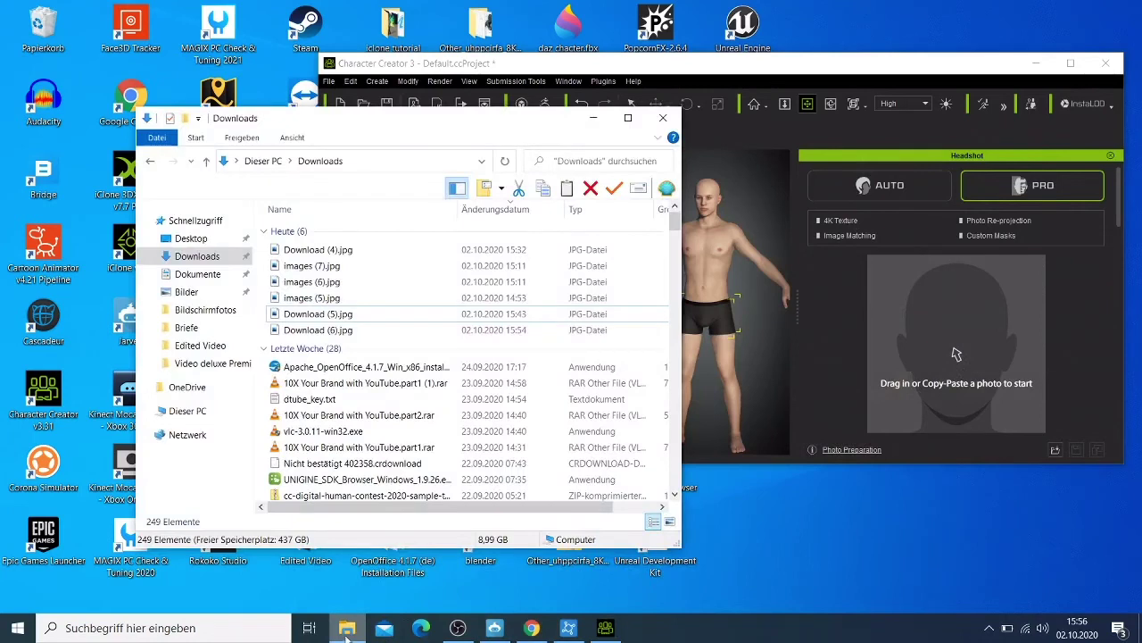
{"action": "left_click", "coordinate": [333, 284]}
{"action": "left_click_drag", "start_coordinate": [333, 283], "coordinate": [956, 355]}
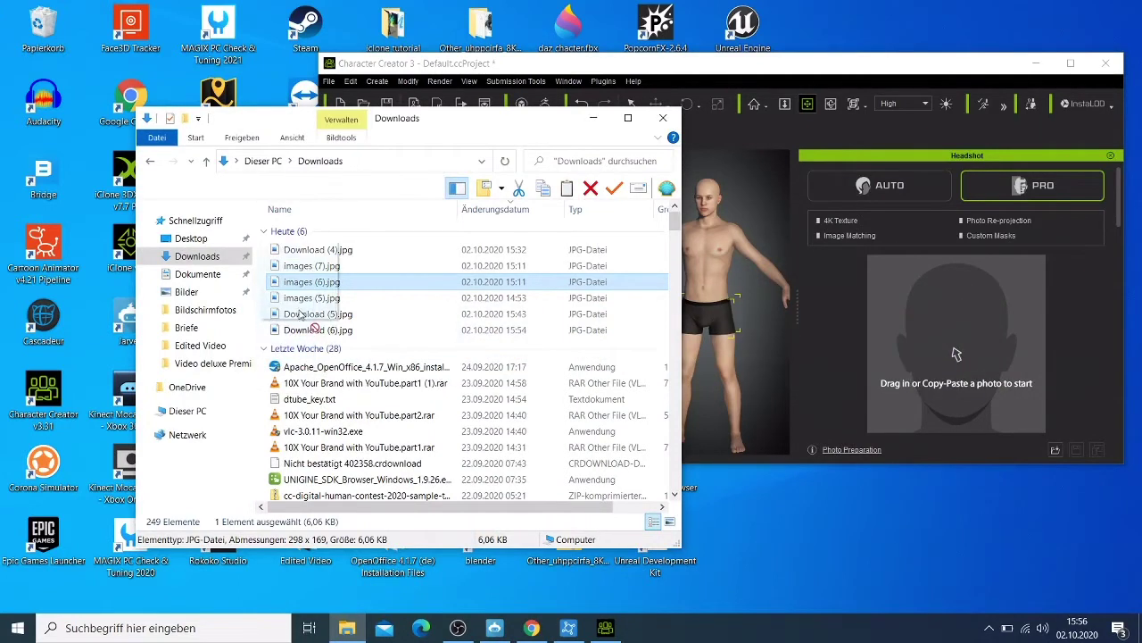
{"action": "left_click_drag", "start_coordinate": [312, 329], "coordinate": [949, 385]}
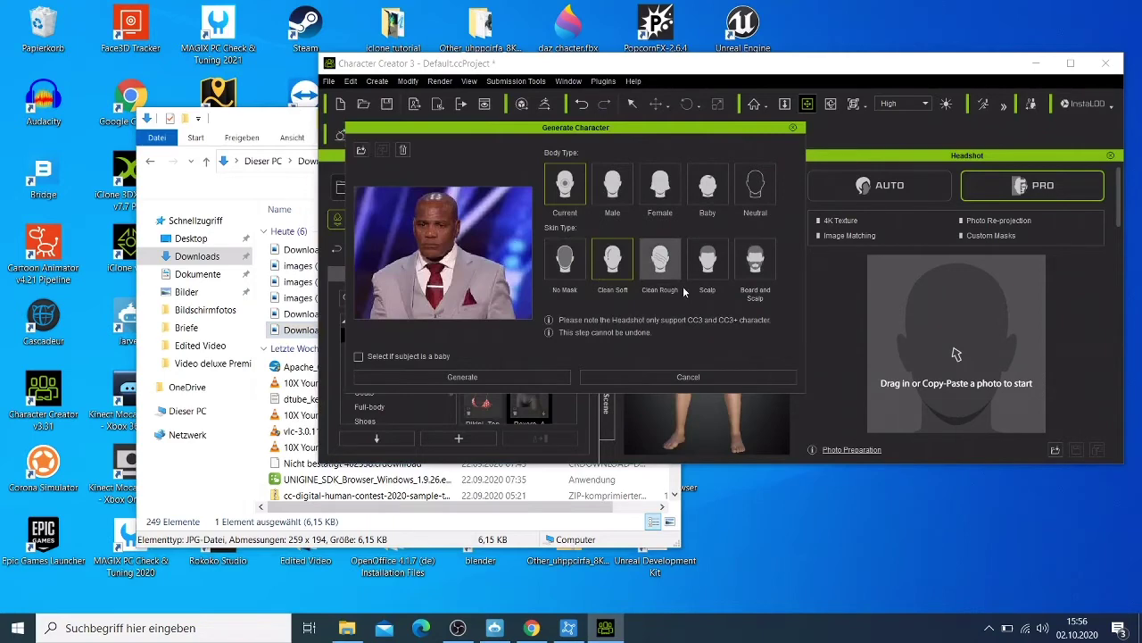
Generate the character from the photo with the Clean Rough skin type.
{"action": "left_click", "coordinate": [654, 273]}
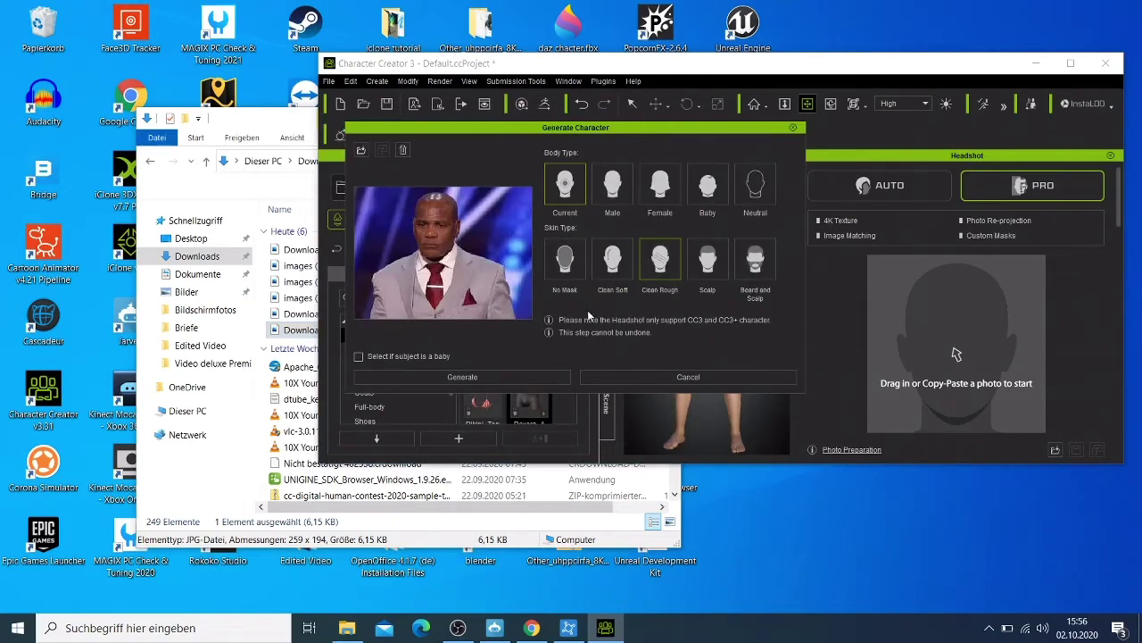
{"action": "left_click", "coordinate": [498, 378]}
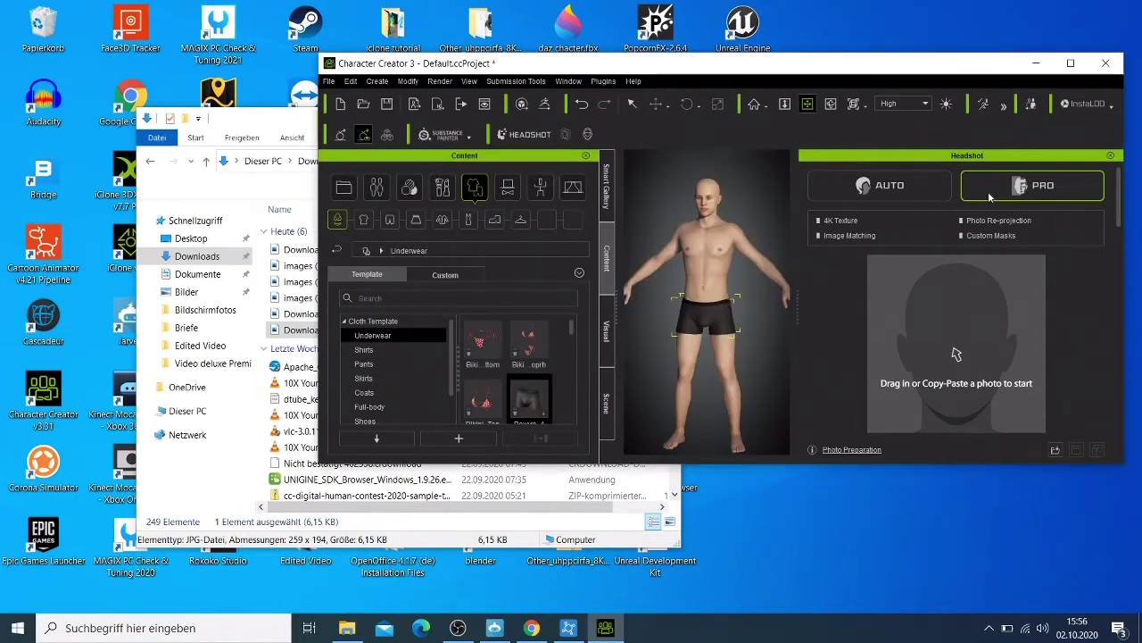
{"action": "key", "text": "ctrl+v"}
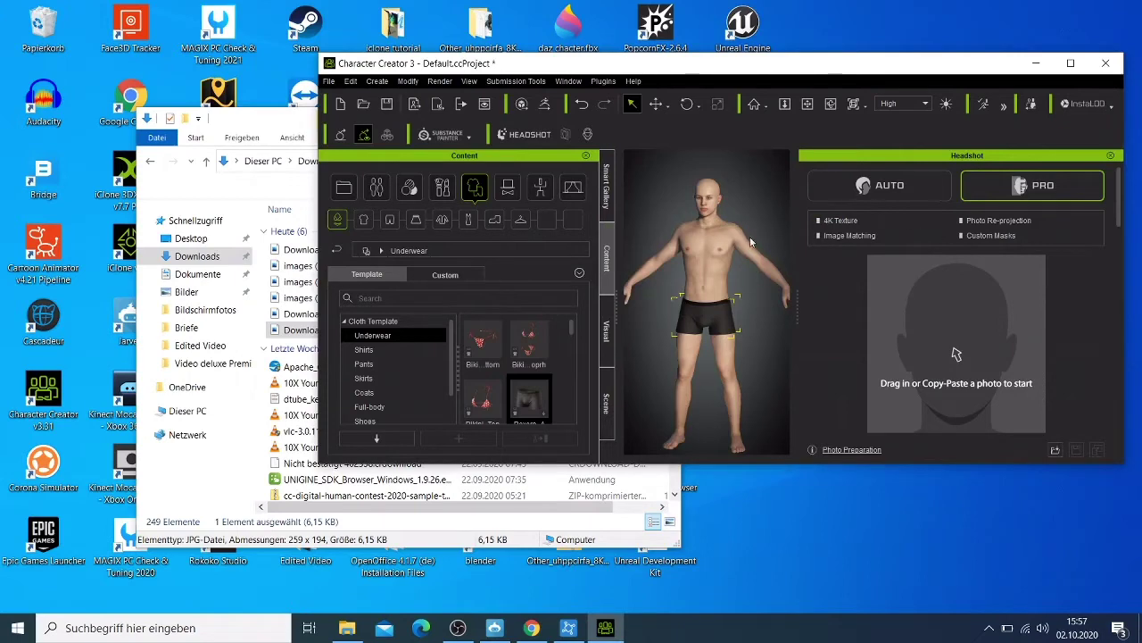
{"action": "key", "text": "ctrl+v"}
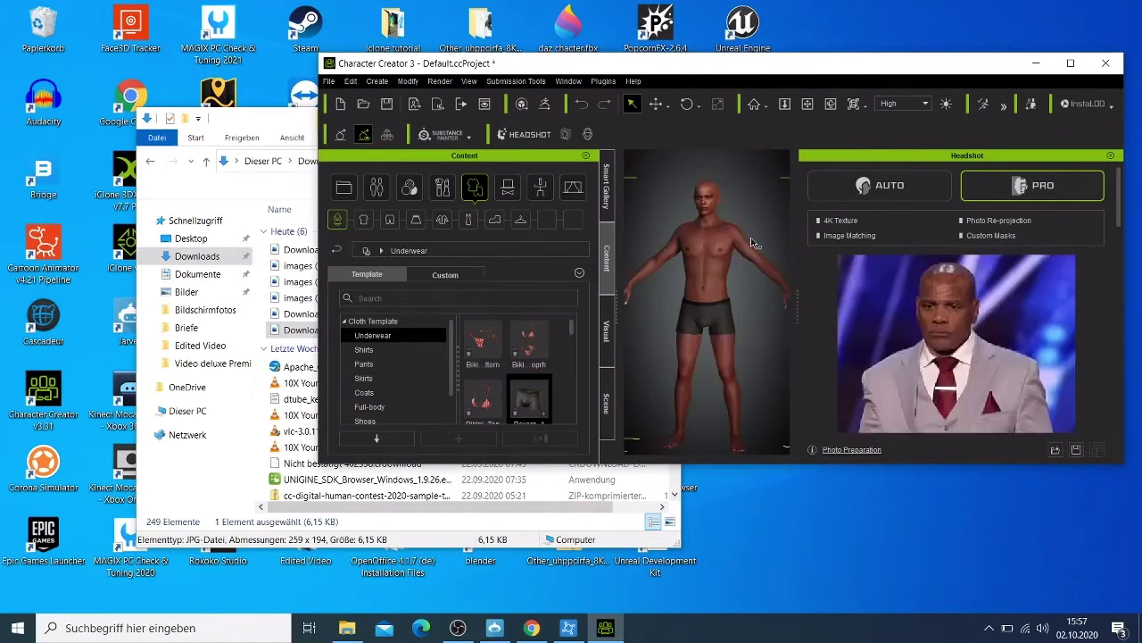
Maximize Character Creator and examine the generated character's head and upper body up close.
{"action": "left_click", "coordinate": [1071, 63]}
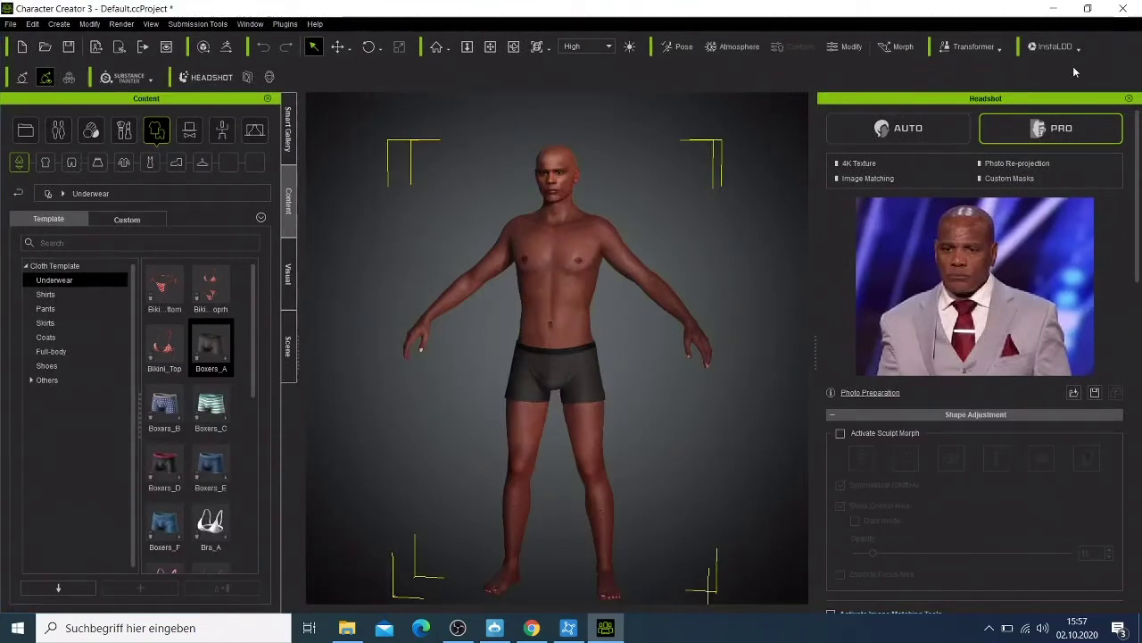
{"action": "left_click", "coordinate": [513, 46]}
{"action": "left_click_drag", "start_coordinate": [528, 373], "coordinate": [571, 358]}
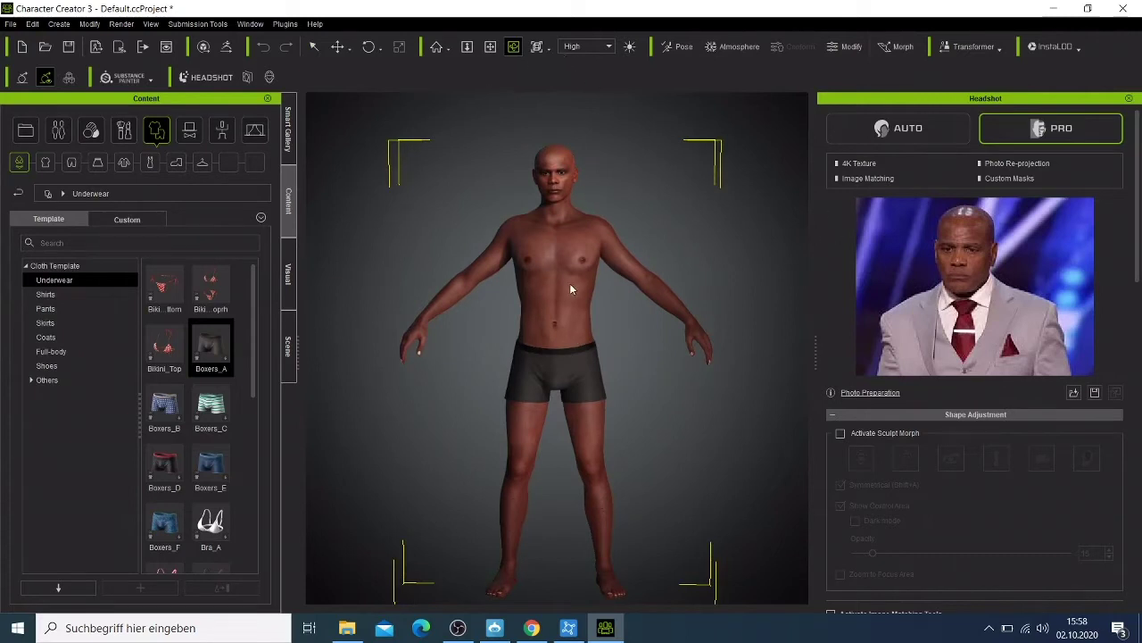
{"action": "left_click", "coordinate": [489, 50]}
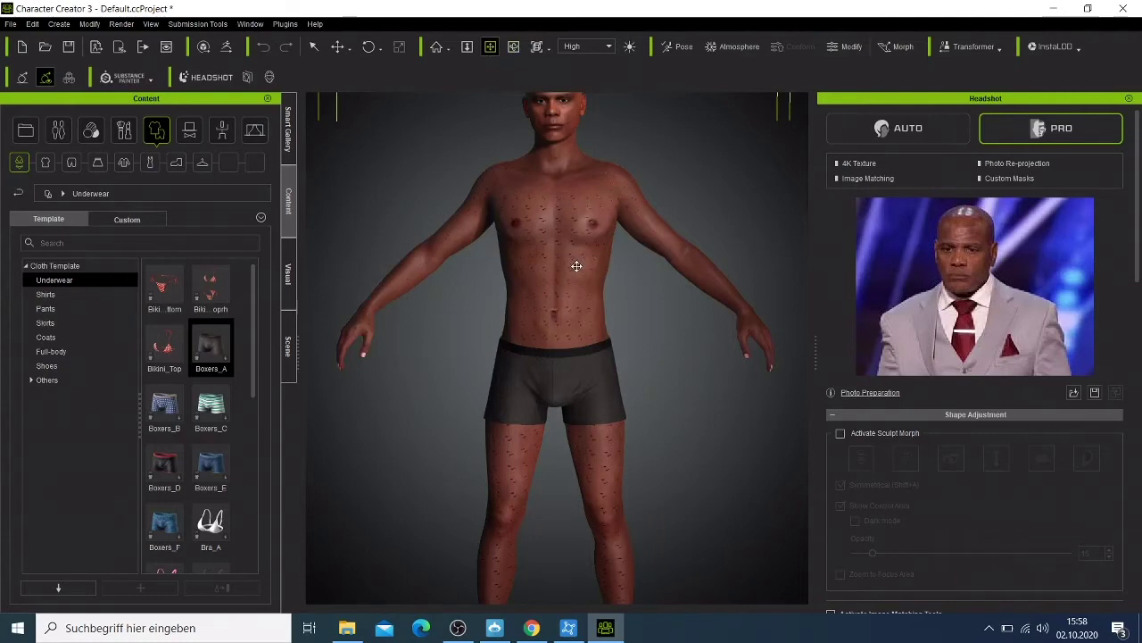
{"action": "middle_click_drag", "start_coordinate": [576, 266], "coordinate": [644, 352]}
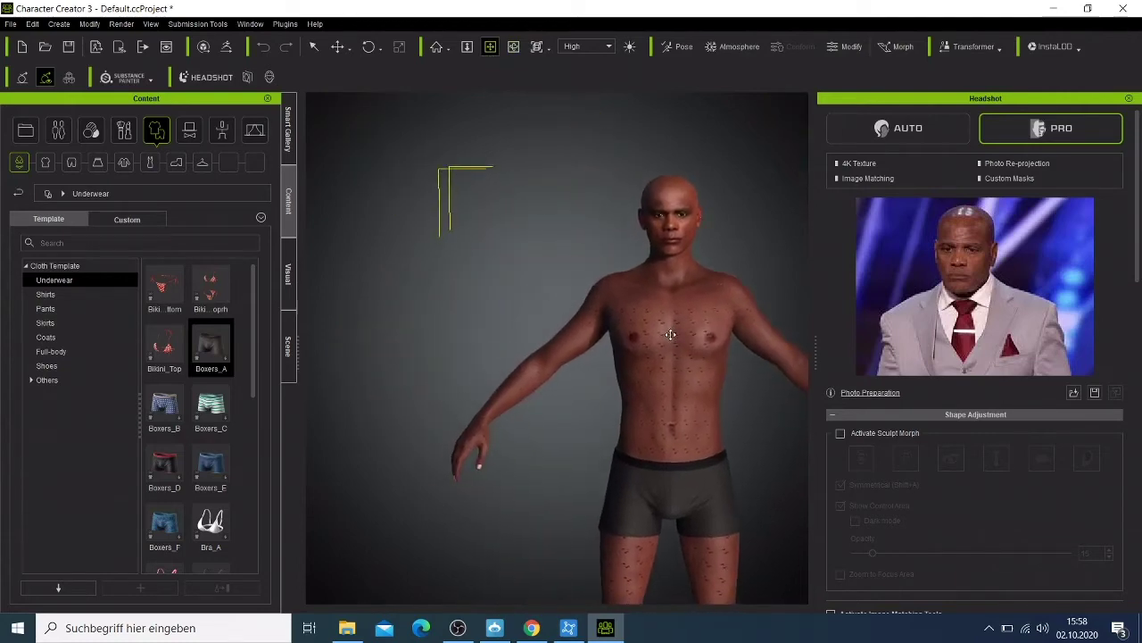
{"action": "scroll", "coordinate": [673, 342], "scroll_direction": "up", "scroll_amount": 3}
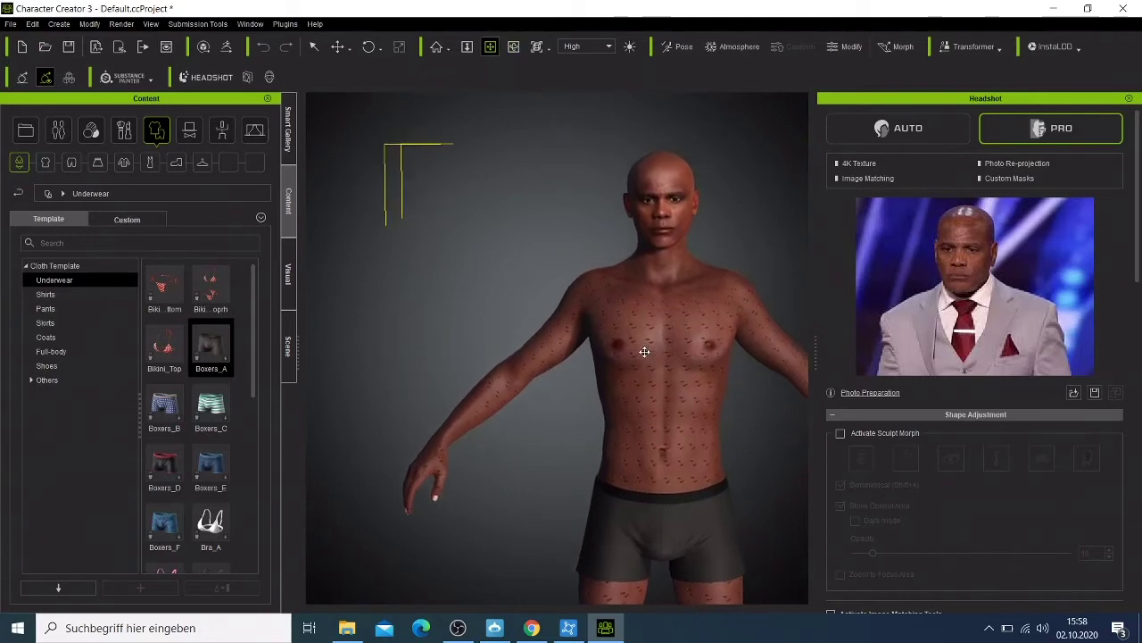
{"action": "scroll", "coordinate": [645, 352], "scroll_direction": "up", "scroll_amount": 2}
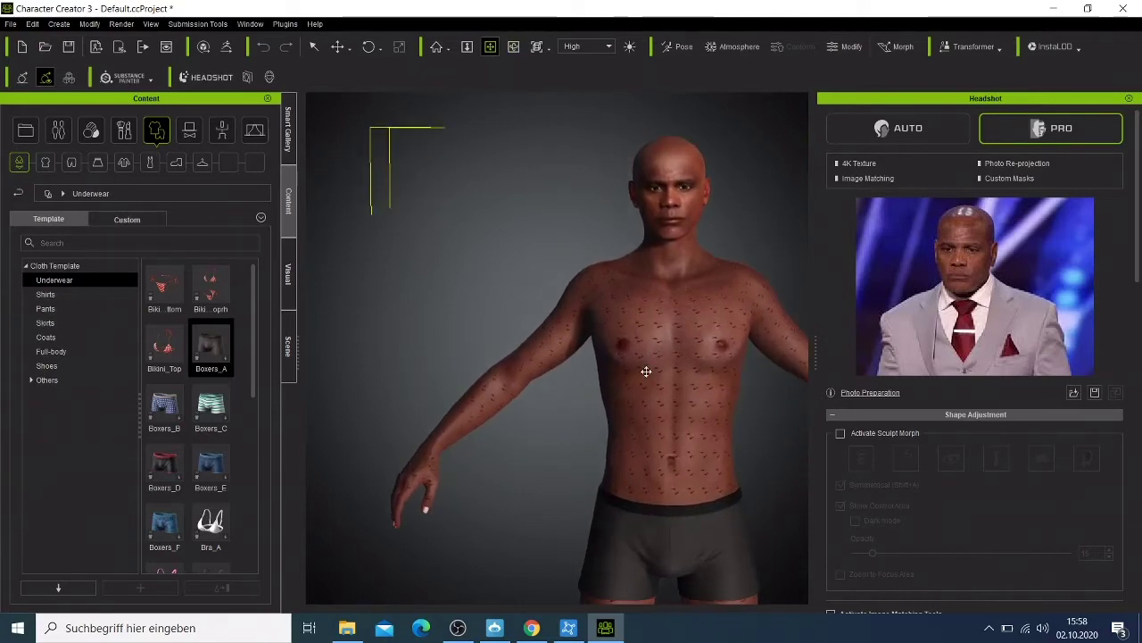
{"action": "middle_click_drag", "start_coordinate": [647, 371], "coordinate": [648, 406]}
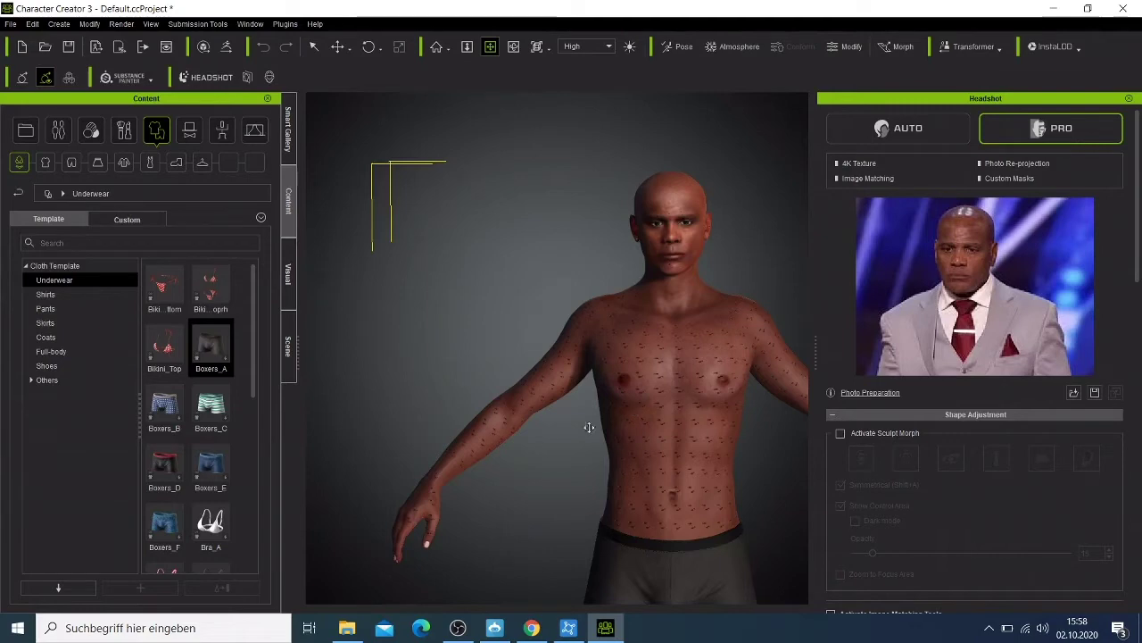
Dress the character in the red plaid Punk shirt A and the Jeans_A pants from the cloth templates.
{"action": "left_click", "coordinate": [48, 296]}
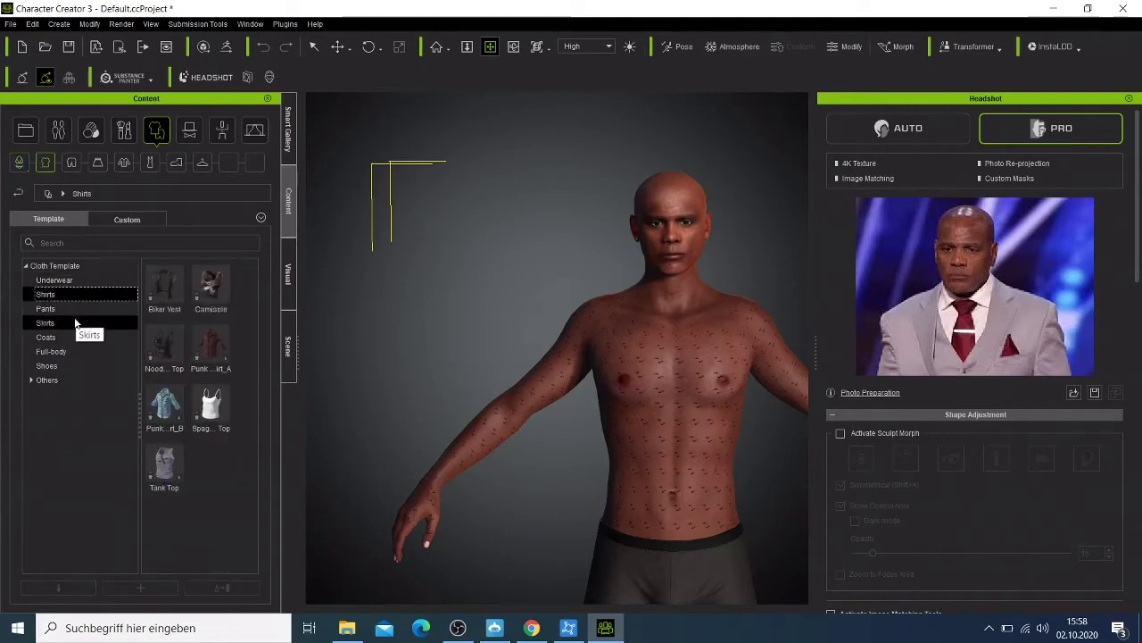
{"action": "double_click", "coordinate": [224, 358]}
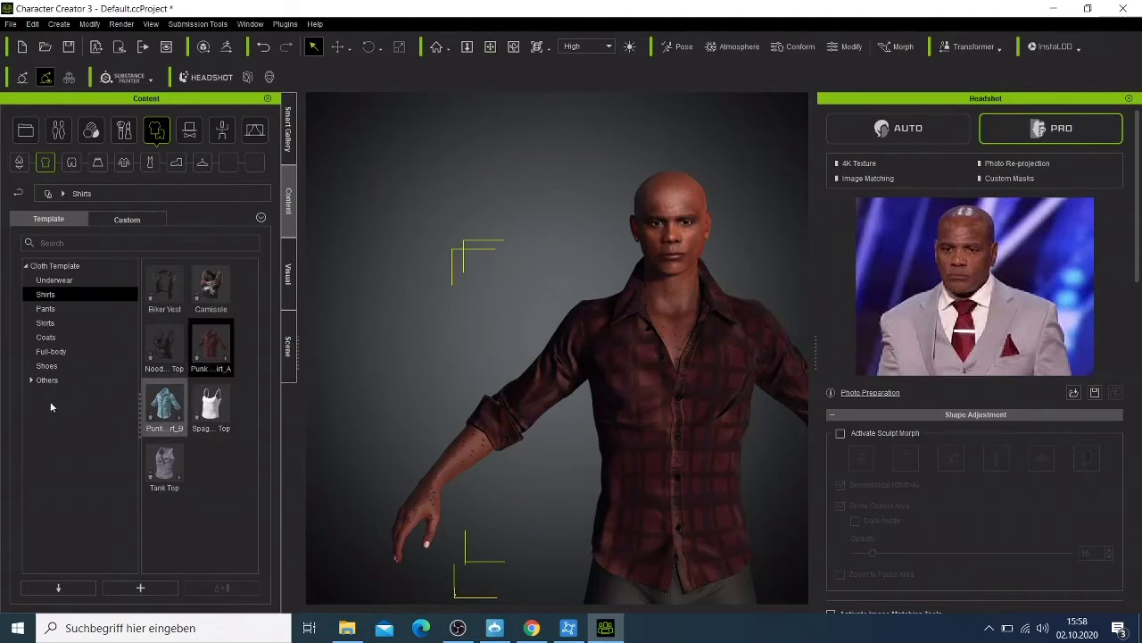
{"action": "left_click", "coordinate": [59, 309]}
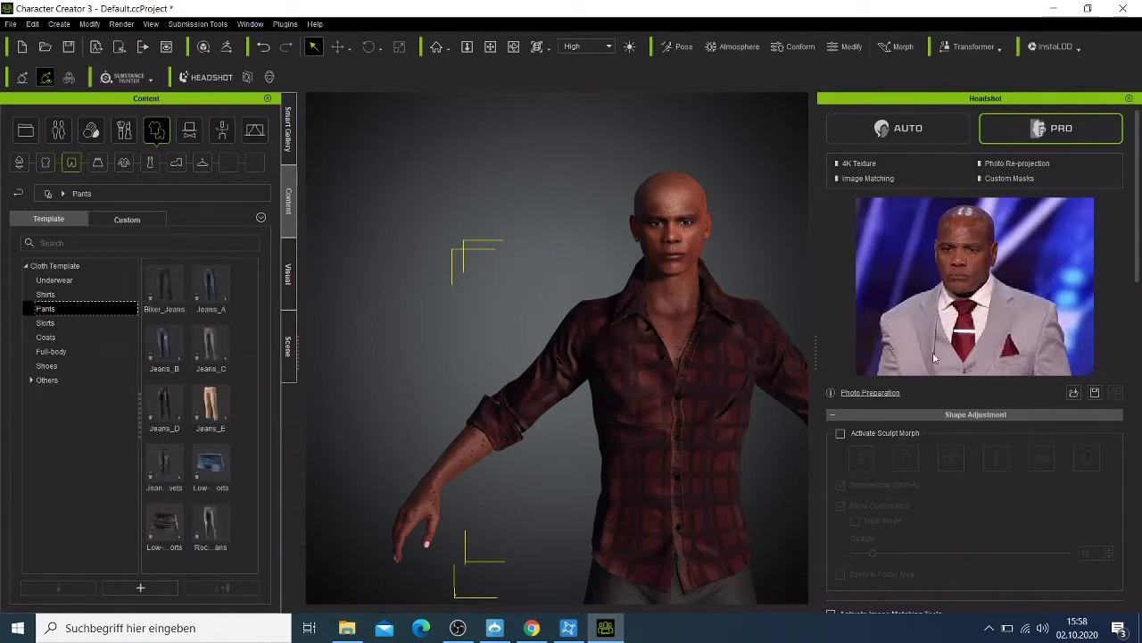
{"action": "double_click", "coordinate": [199, 289]}
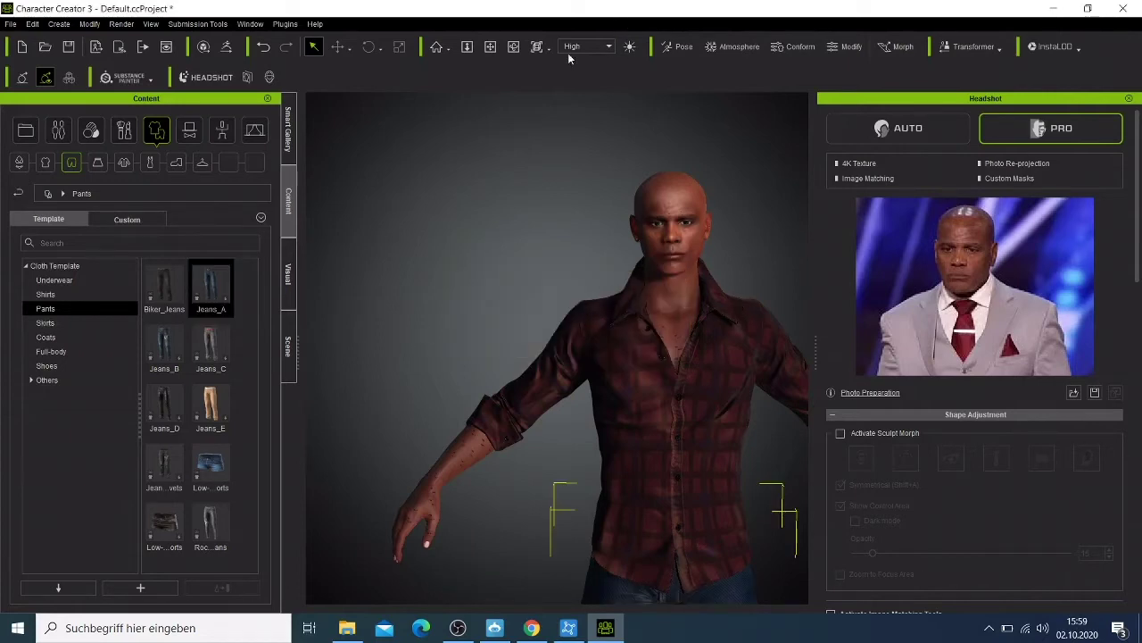
Set the Head Scale morph in the Headshot head group to 38.
{"action": "left_click", "coordinate": [514, 47]}
{"action": "left_click_drag", "start_coordinate": [640, 367], "coordinate": [569, 360]}
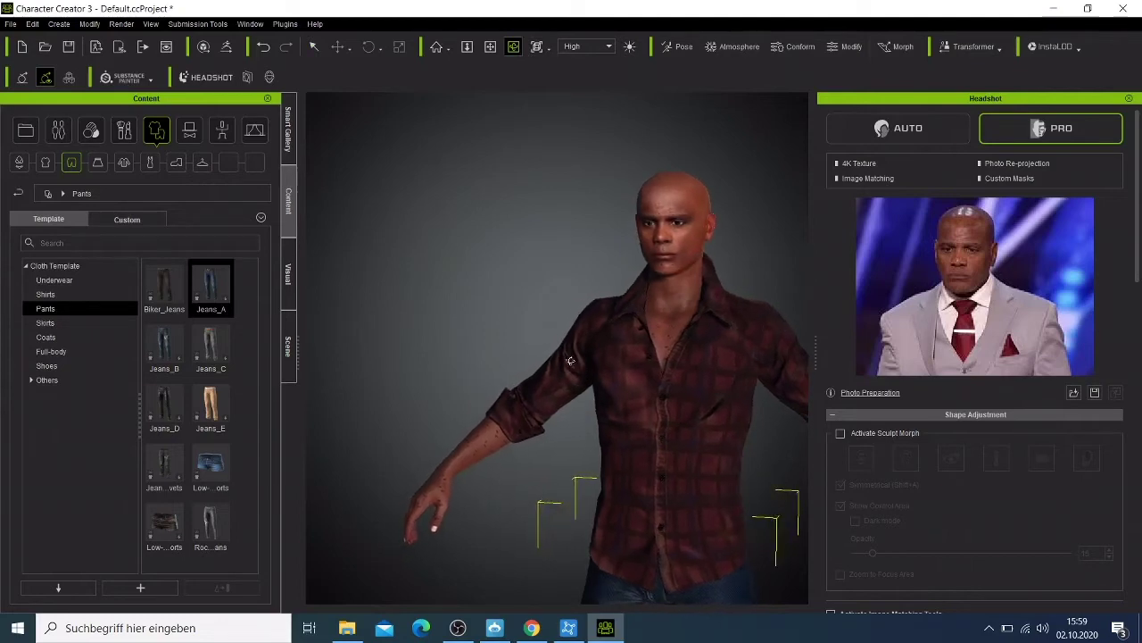
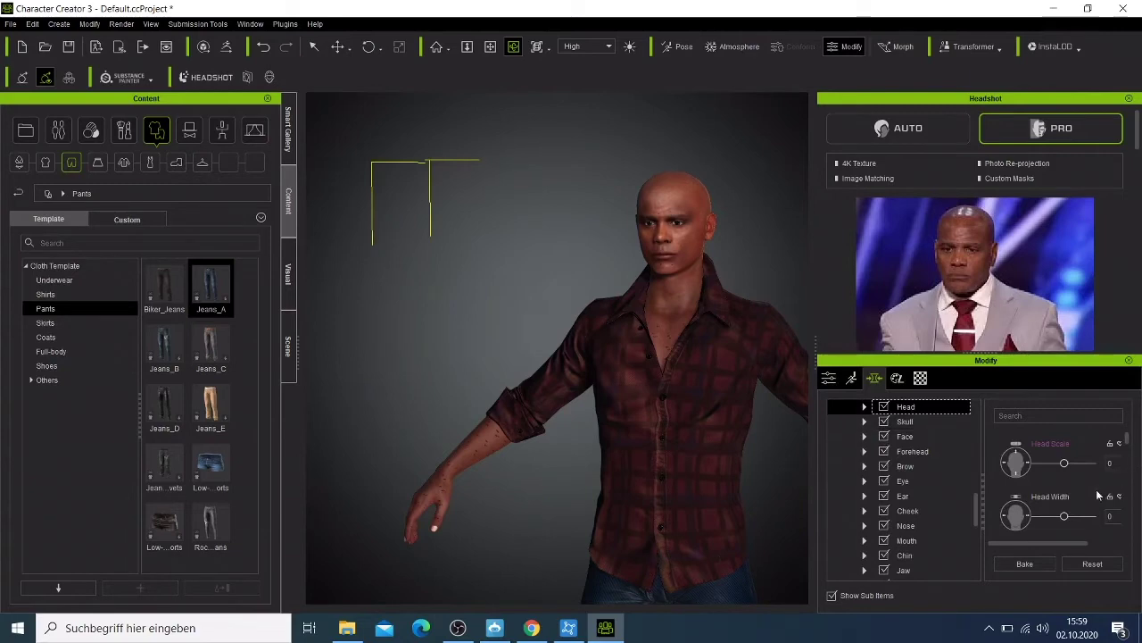
{"action": "left_click", "coordinate": [865, 408]}
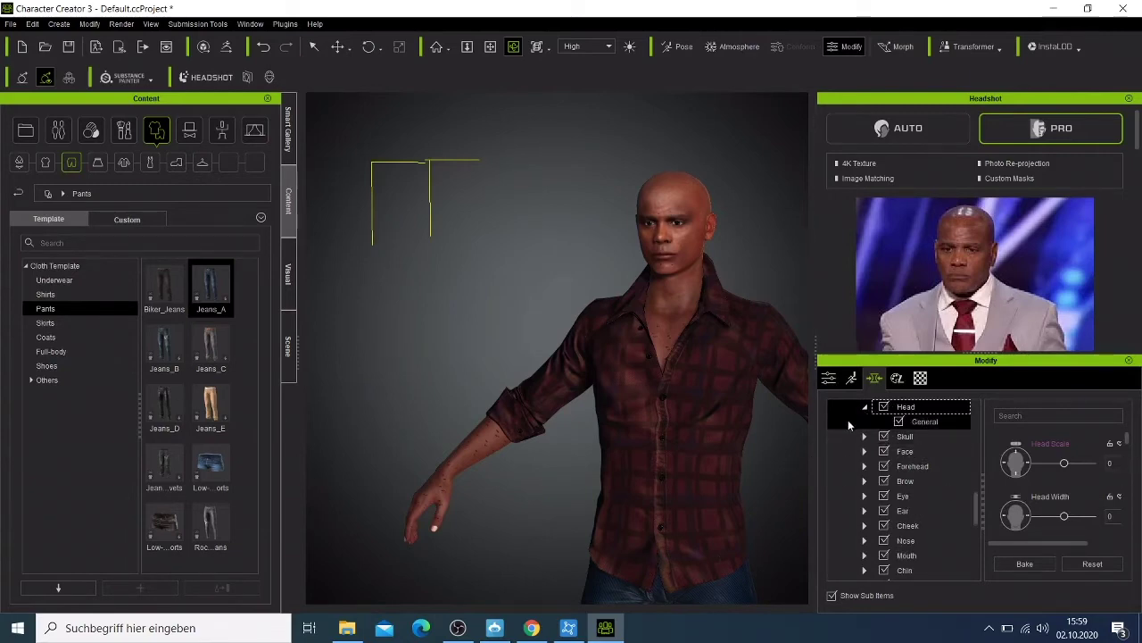
{"action": "left_click", "coordinate": [865, 408]}
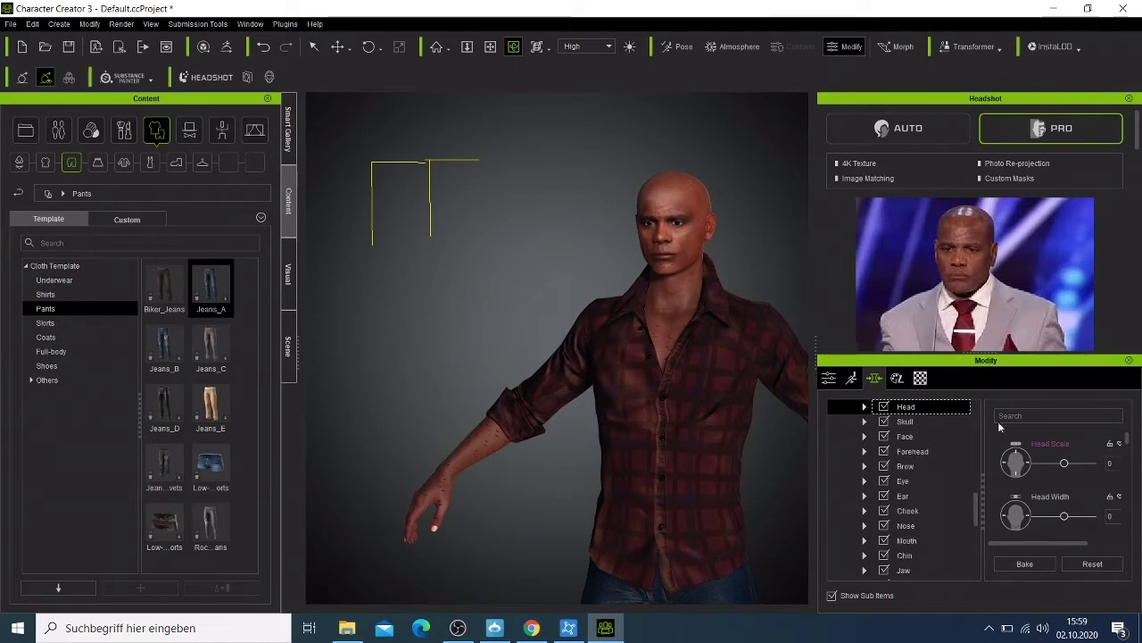
{"action": "left_click", "coordinate": [1064, 464]}
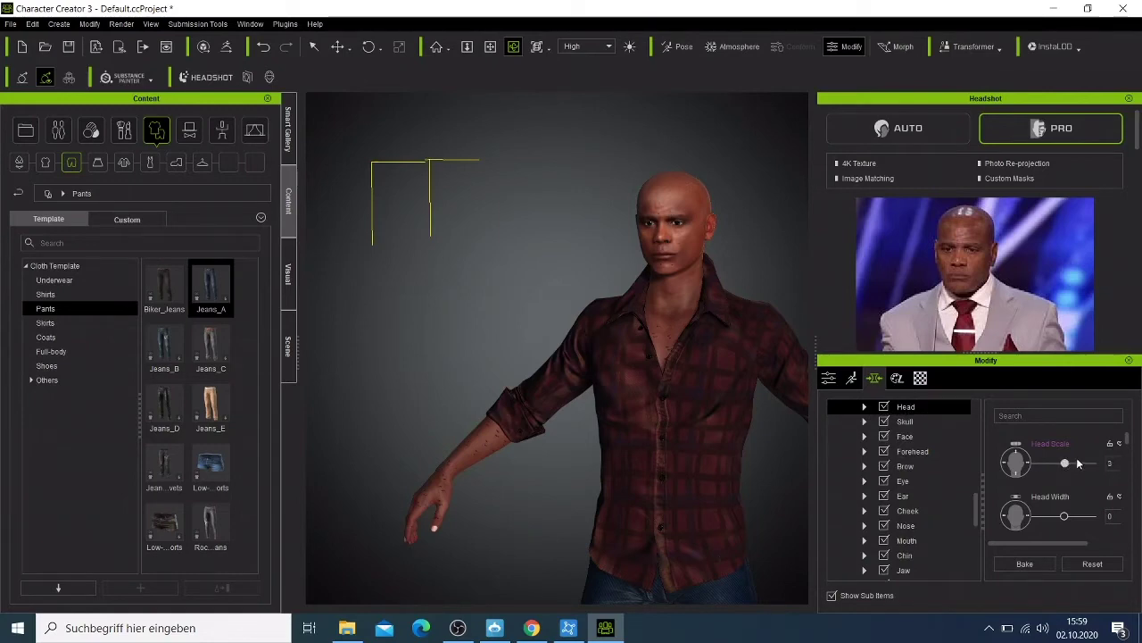
{"action": "left_click_drag", "start_coordinate": [1077, 463], "coordinate": [1074, 464]}
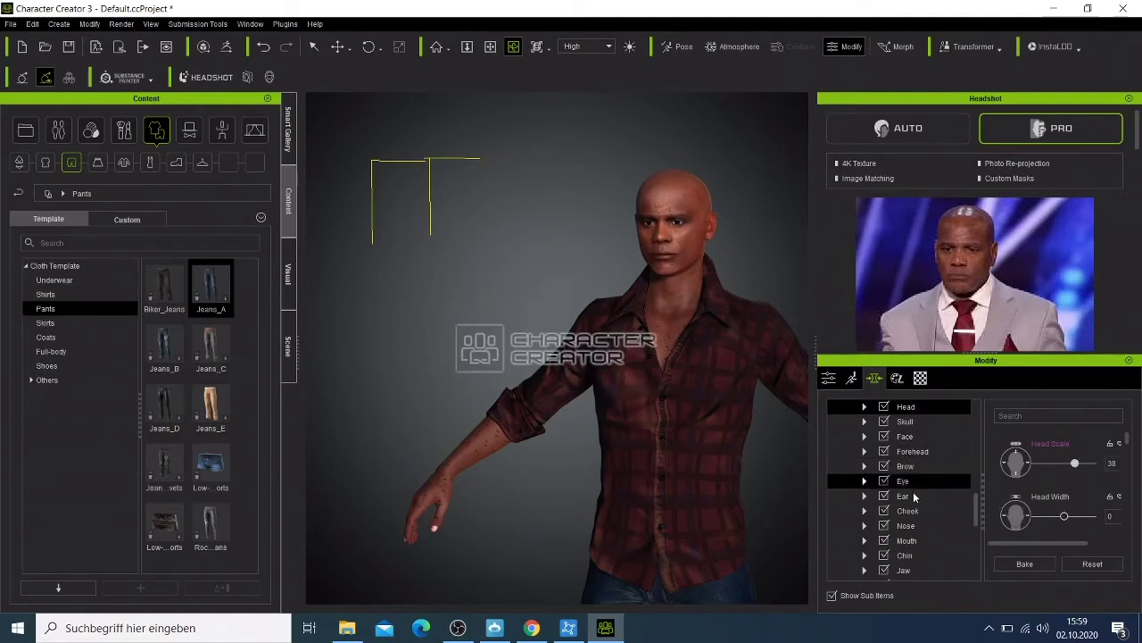
Set the Jaw Scale morph in the Headshot jaw group to 17.
{"action": "left_click", "coordinate": [902, 570]}
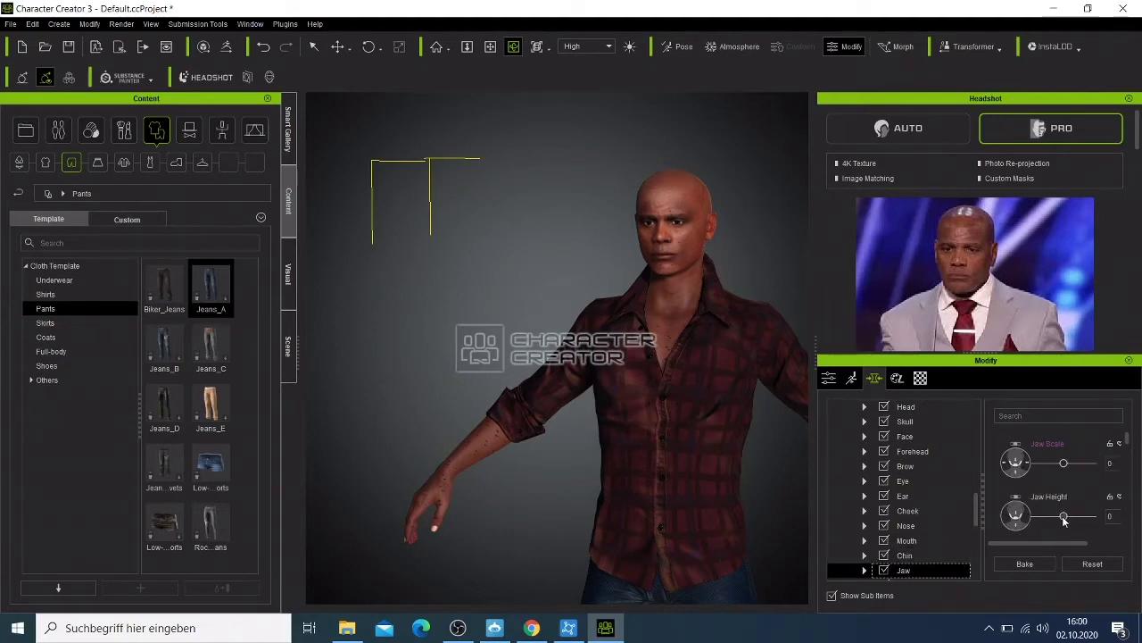
{"action": "mouse_move", "coordinate": [1063, 464]}
{"action": "left_mouse_down"}
{"action": "mouse_move", "coordinate": [1079, 461]}
{"action": "mouse_move", "coordinate": [1069, 464]}
{"action": "left_mouse_up"}
{"action": "right_click_drag", "start_coordinate": [629, 413], "coordinate": [677, 456]}
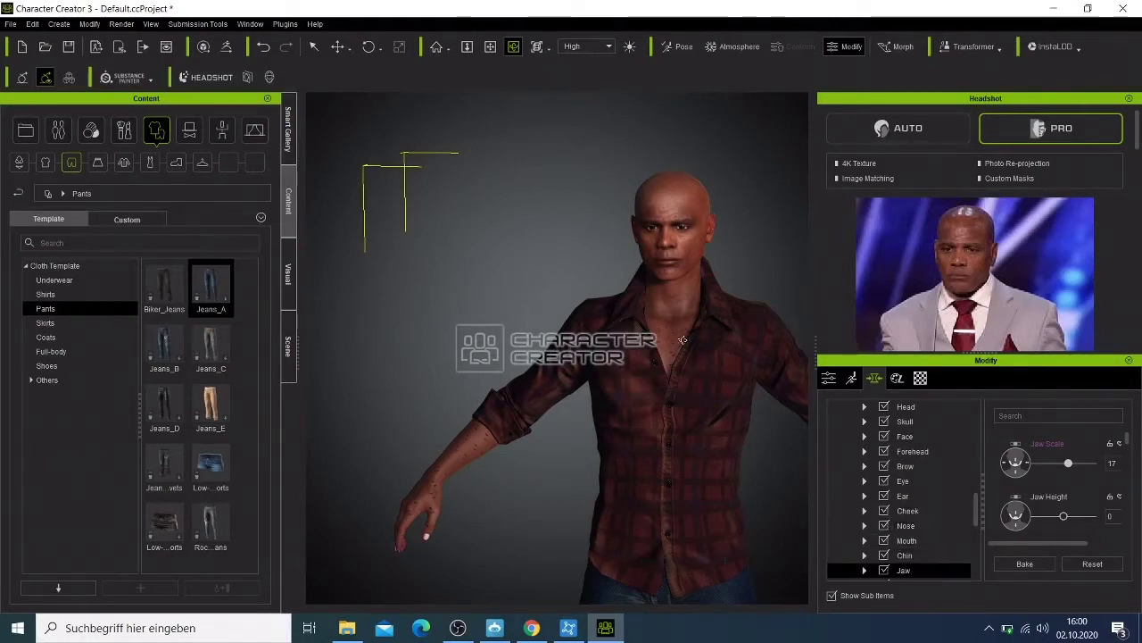
Replace the character's plaid shirt with the blue denim Punk shirt B from the shirt templates.
{"action": "left_click", "coordinate": [44, 295]}
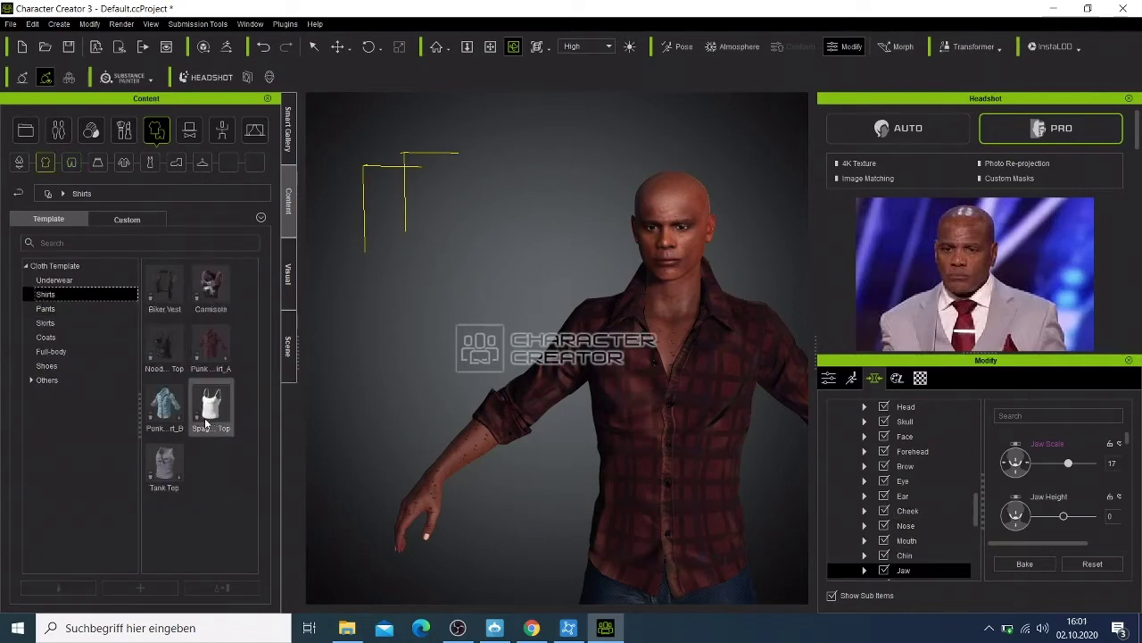
{"action": "double_click", "coordinate": [171, 417]}
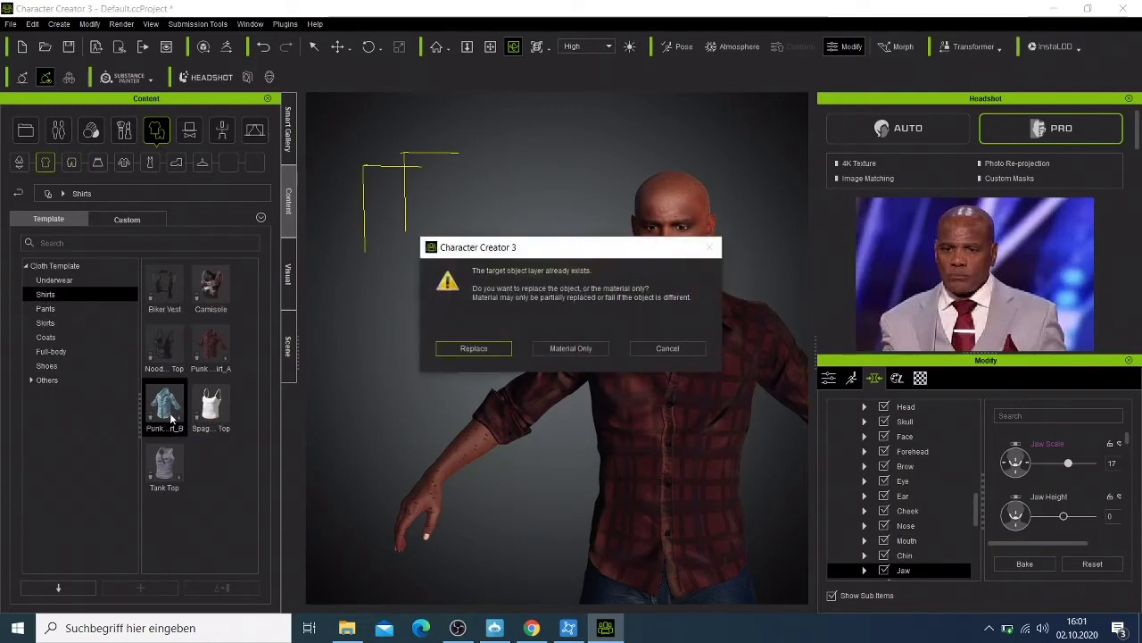
{"action": "left_click", "coordinate": [471, 347]}
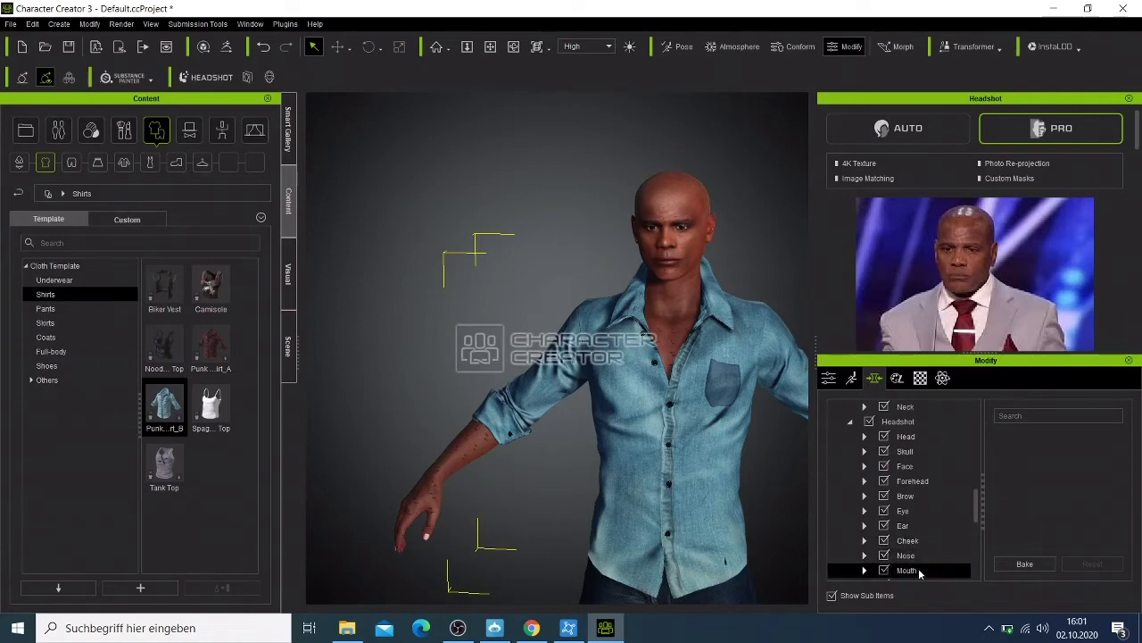
Set the Headshot mouth morphs to a Mouth Height of 40 and a Mouth Scale of 47.
{"action": "left_click", "coordinate": [919, 571]}
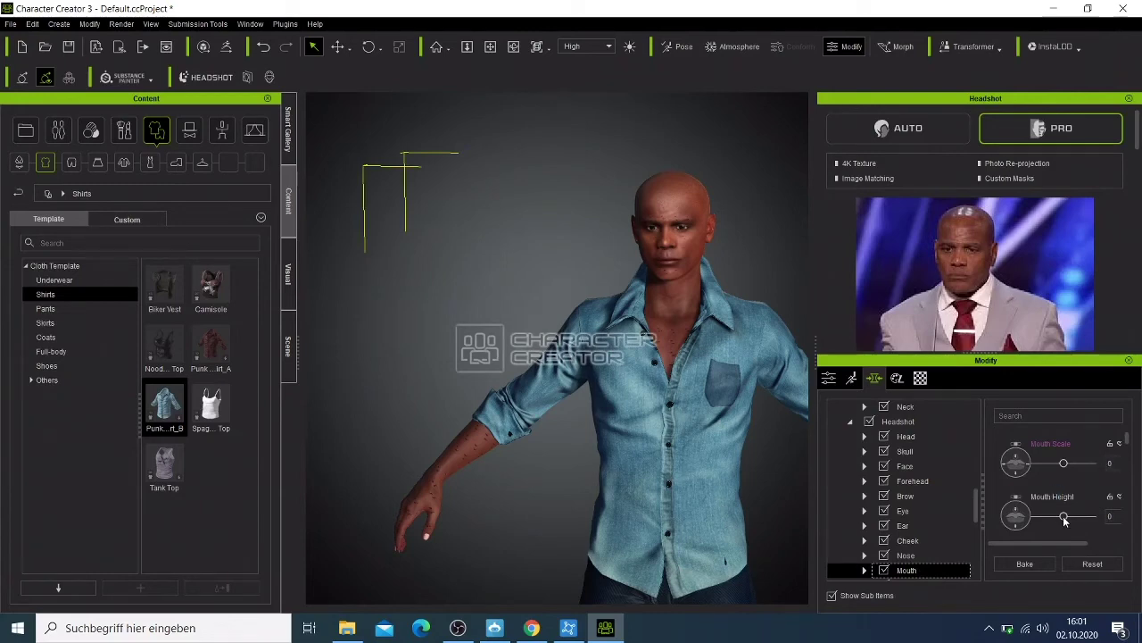
{"action": "left_click_drag", "start_coordinate": [1064, 521], "coordinate": [1088, 519]}
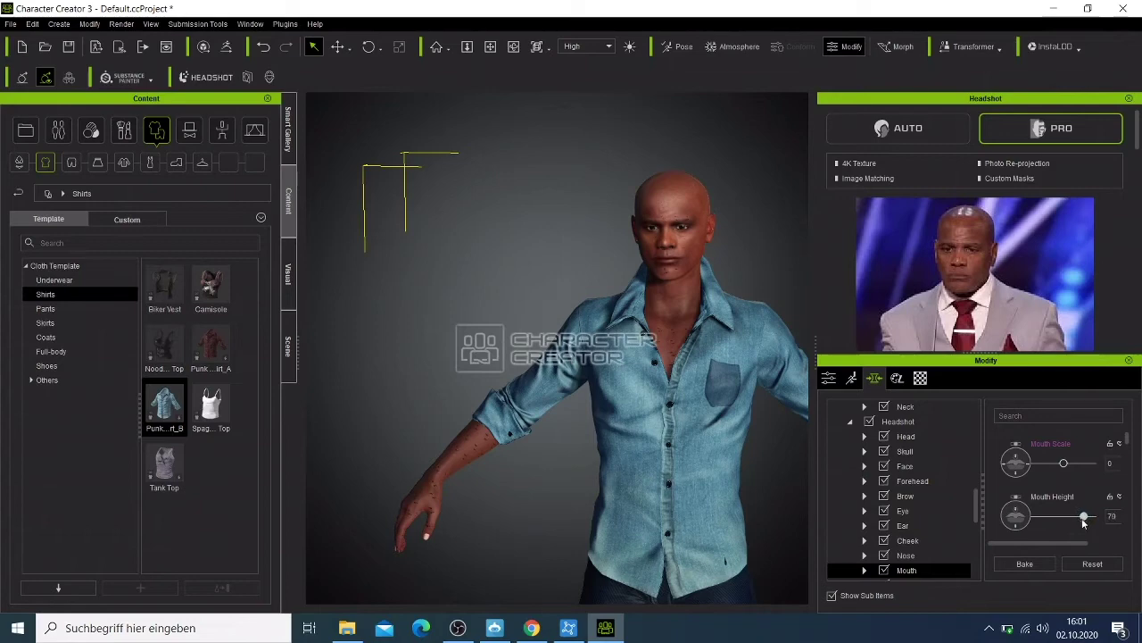
{"action": "left_click_drag", "start_coordinate": [1083, 521], "coordinate": [1081, 522]}
{"action": "left_click_drag", "start_coordinate": [1065, 464], "coordinate": [1070, 464]}
Set the Headshot neck morphs to a Neck Height of 3 and a Neck Scale of 17.
{"action": "scroll", "coordinate": [679, 412], "scroll_direction": "up", "scroll_amount": 2}
{"action": "scroll", "coordinate": [679, 412], "scroll_direction": "up", "scroll_amount": 2}
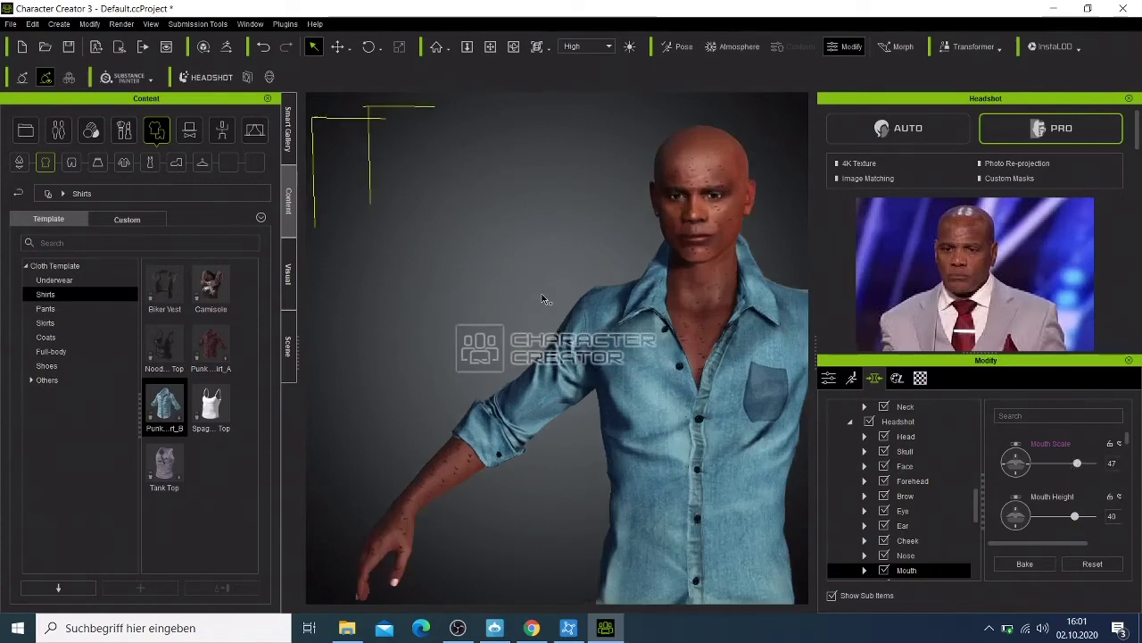
{"action": "left_click", "coordinate": [490, 47]}
{"action": "left_click_drag", "start_coordinate": [678, 301], "coordinate": [658, 320]}
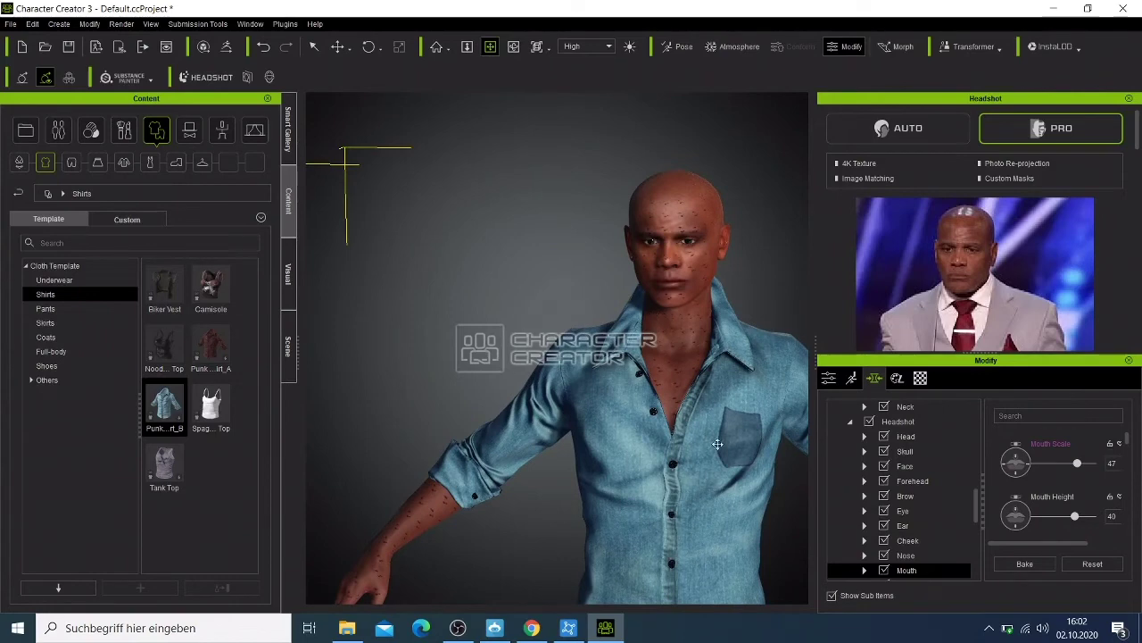
{"action": "scroll", "coordinate": [912, 548], "scroll_direction": "down", "scroll_amount": 3}
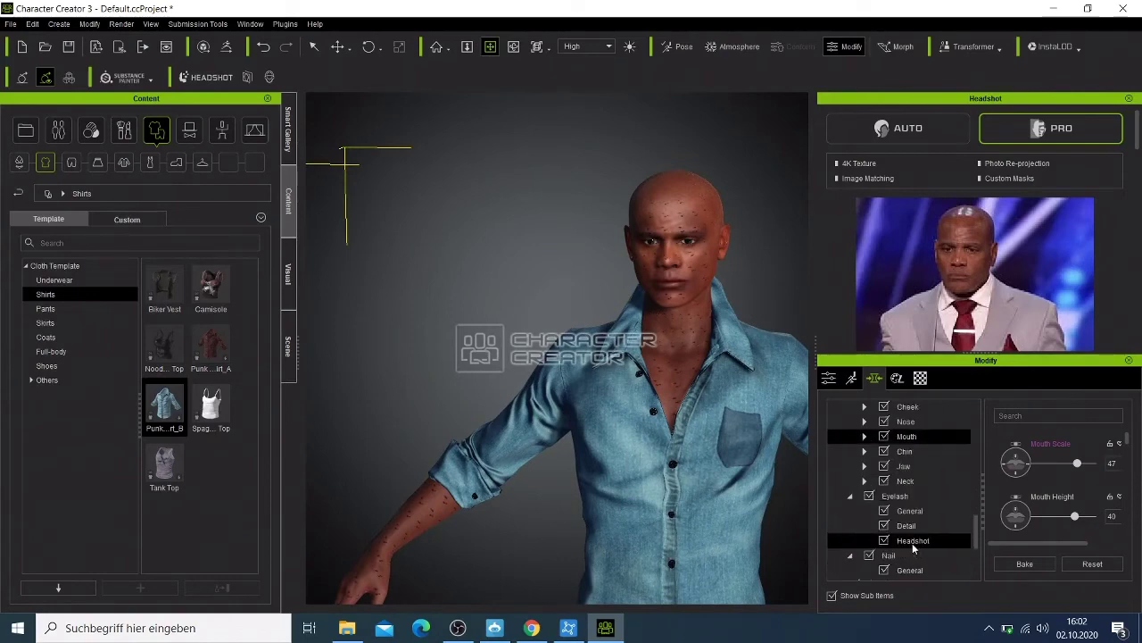
{"action": "left_click", "coordinate": [916, 482]}
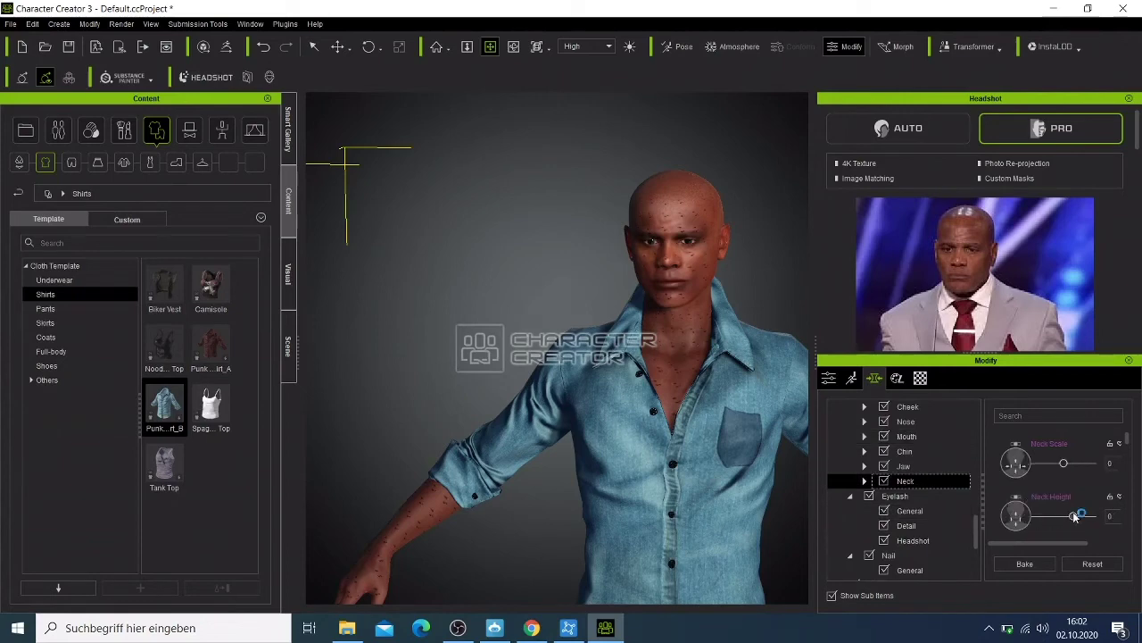
{"action": "mouse_move", "coordinate": [1075, 518]}
{"action": "left_mouse_down"}
{"action": "mouse_move", "coordinate": [1093, 515]}
{"action": "mouse_move", "coordinate": [1073, 520]}
{"action": "left_mouse_up"}
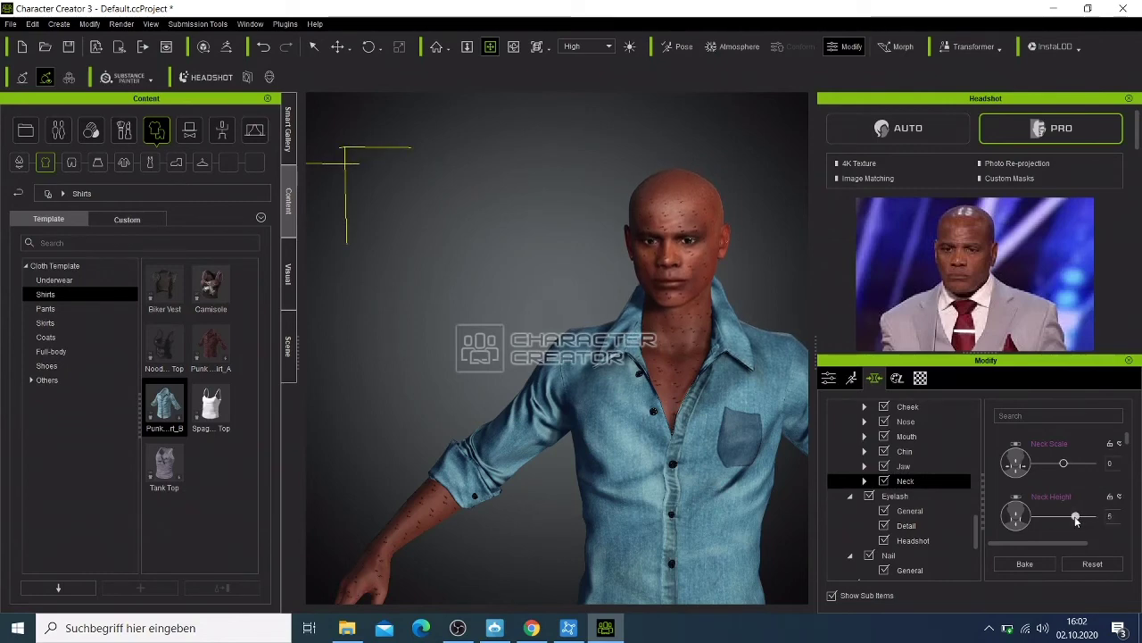
{"action": "left_click_drag", "start_coordinate": [1063, 464], "coordinate": [1075, 463]}
{"action": "scroll", "coordinate": [1018, 447], "scroll_direction": "down", "scroll_amount": 2}
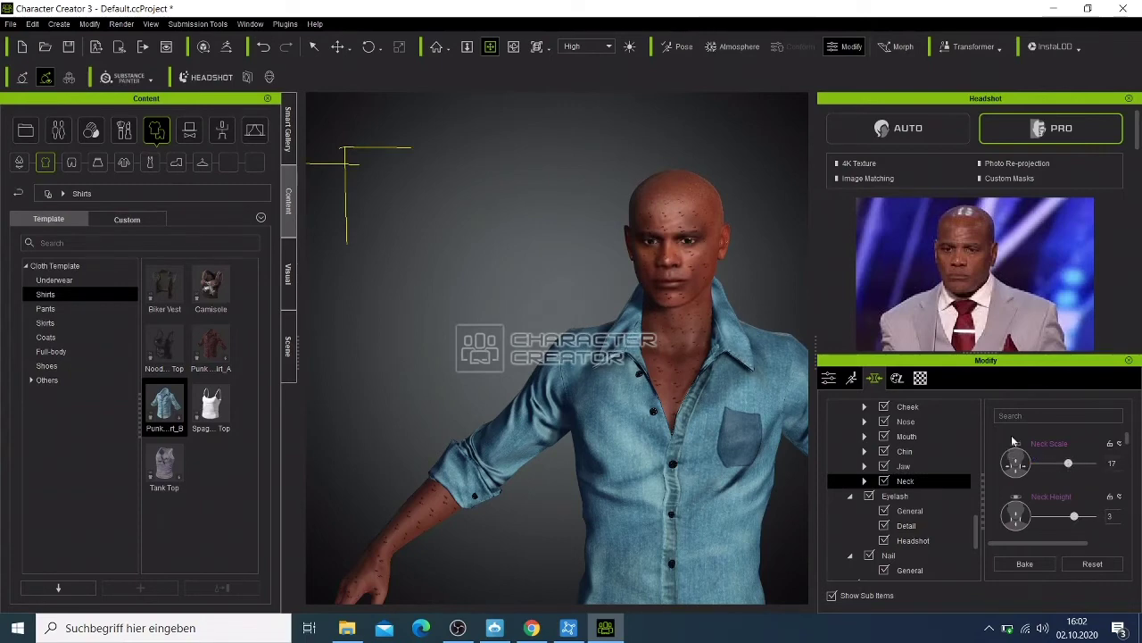
{"action": "left_click", "coordinate": [513, 52]}
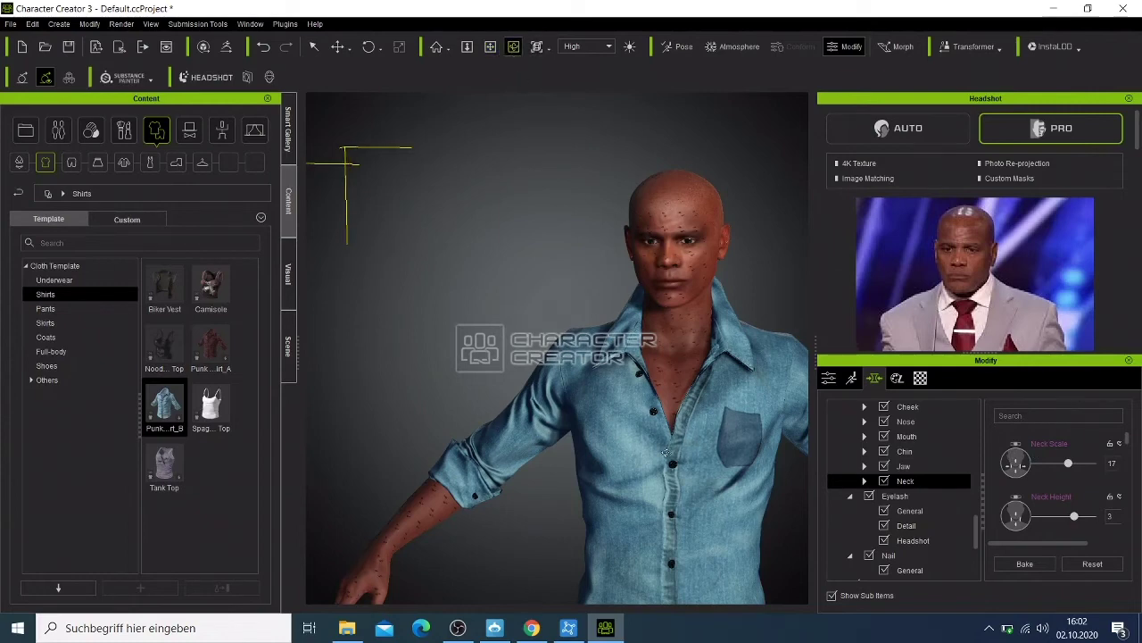
{"action": "left_click_drag", "start_coordinate": [666, 452], "coordinate": [646, 480]}
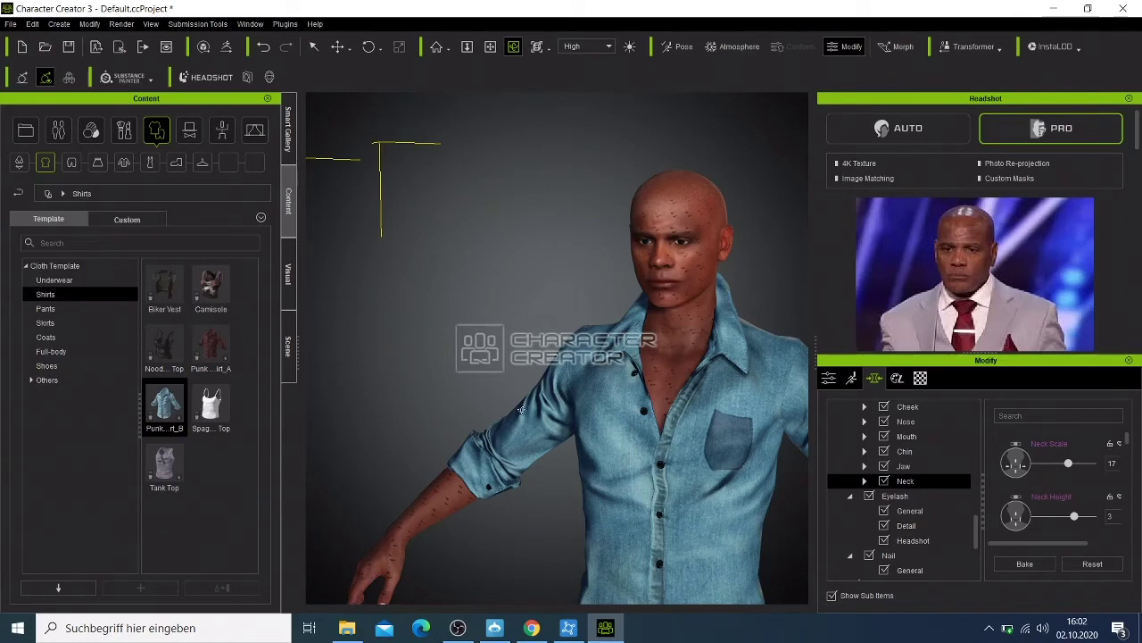
Try the second moving pose from the 2_Male Pose motions, and replace it with the Standing_07 pose.
{"action": "left_click", "coordinate": [723, 49]}
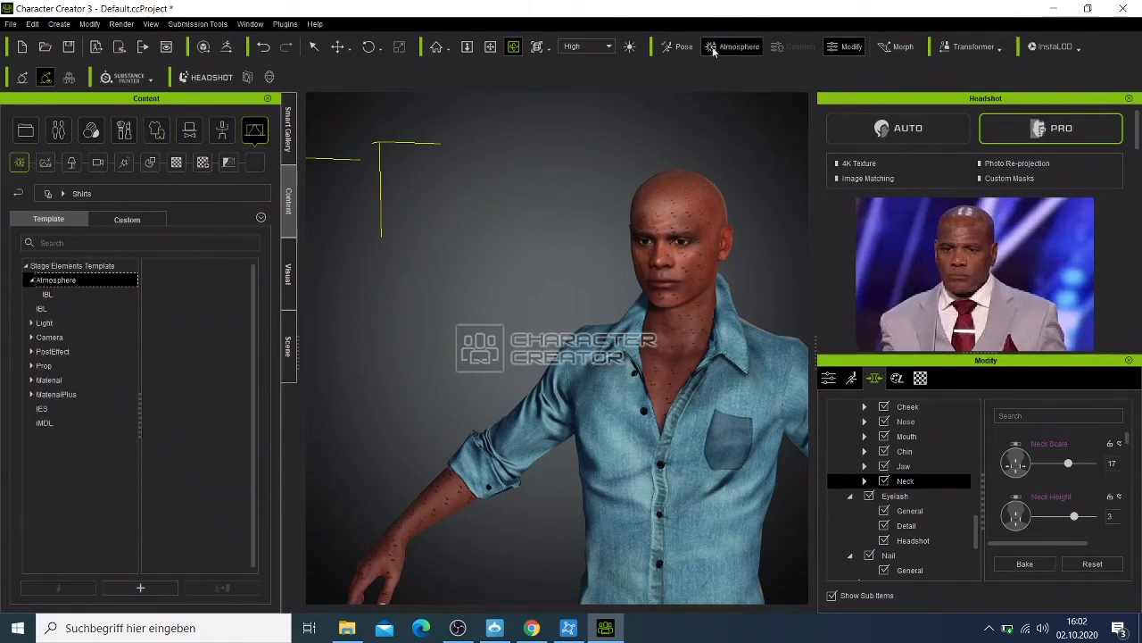
{"action": "left_click", "coordinate": [687, 49]}
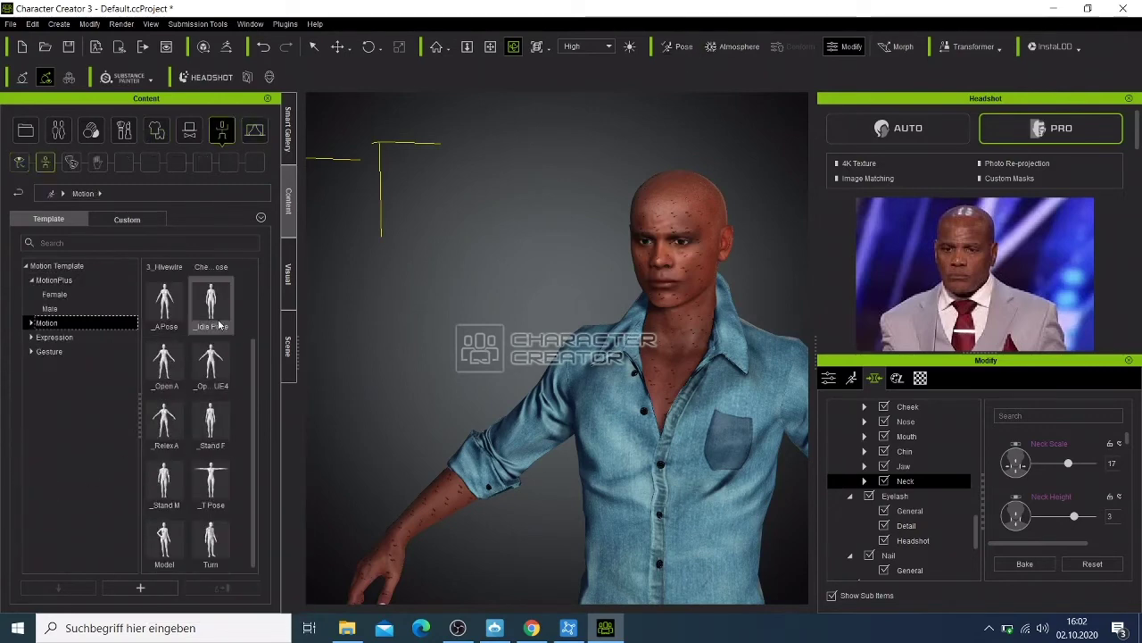
{"action": "left_click", "coordinate": [211, 299]}
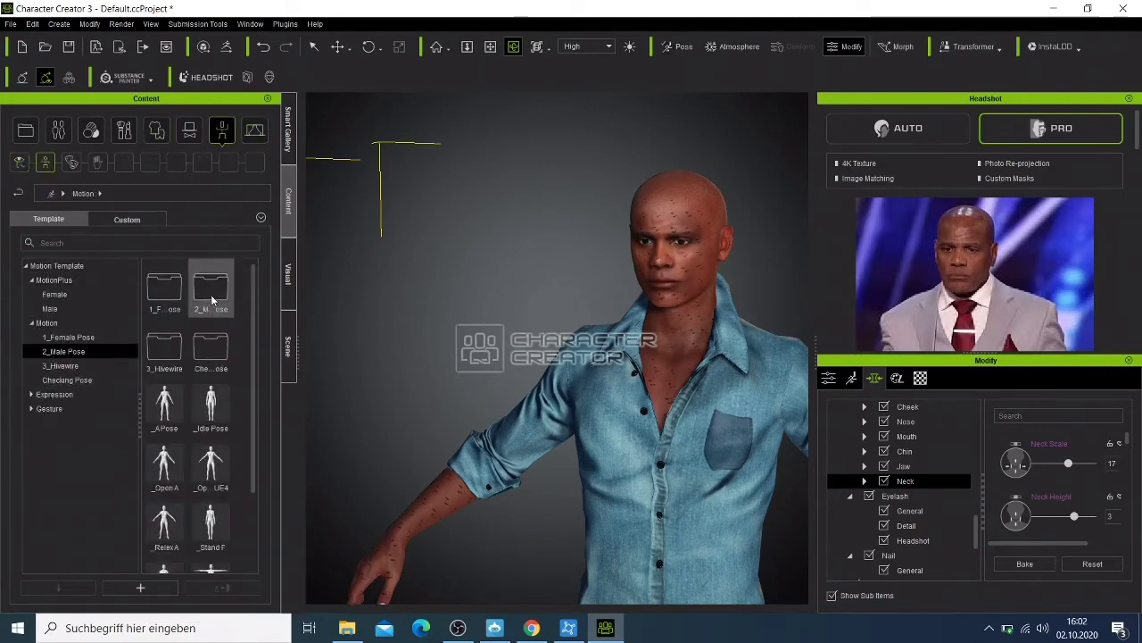
{"action": "double_click", "coordinate": [212, 301]}
{"action": "double_click", "coordinate": [210, 353]}
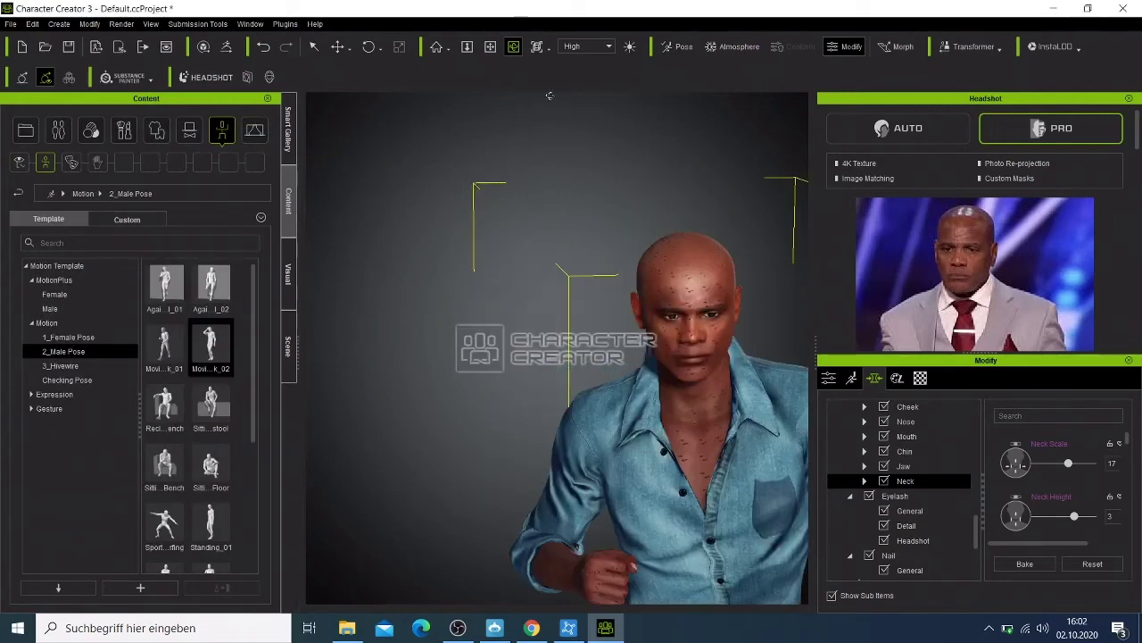
{"action": "left_click", "coordinate": [490, 46]}
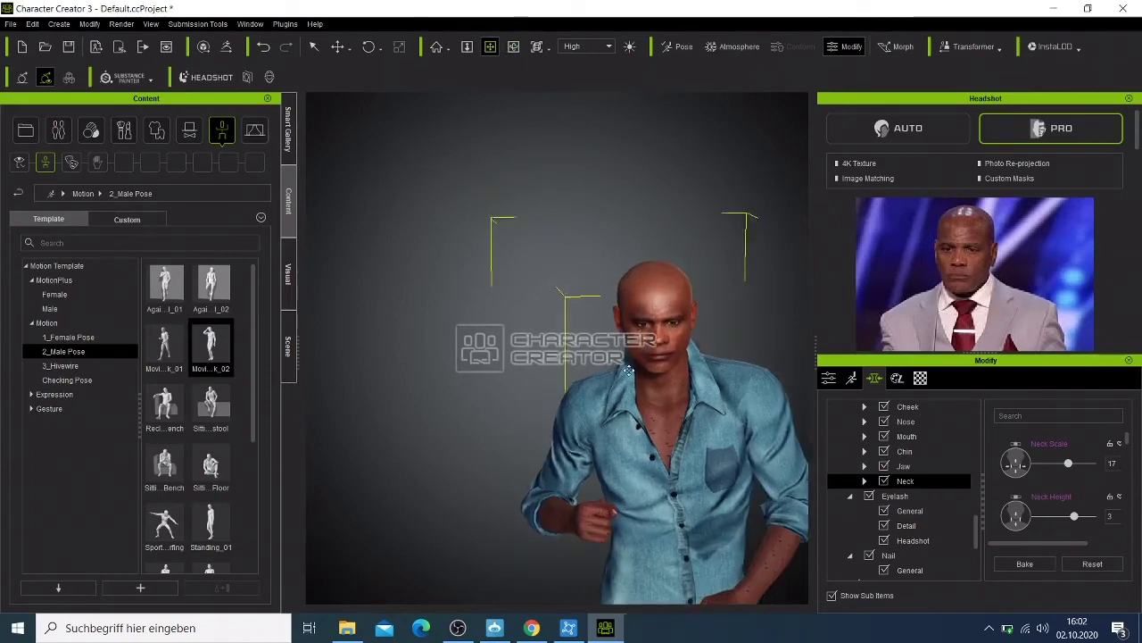
{"action": "scroll", "coordinate": [628, 370], "scroll_direction": "down", "scroll_amount": 5}
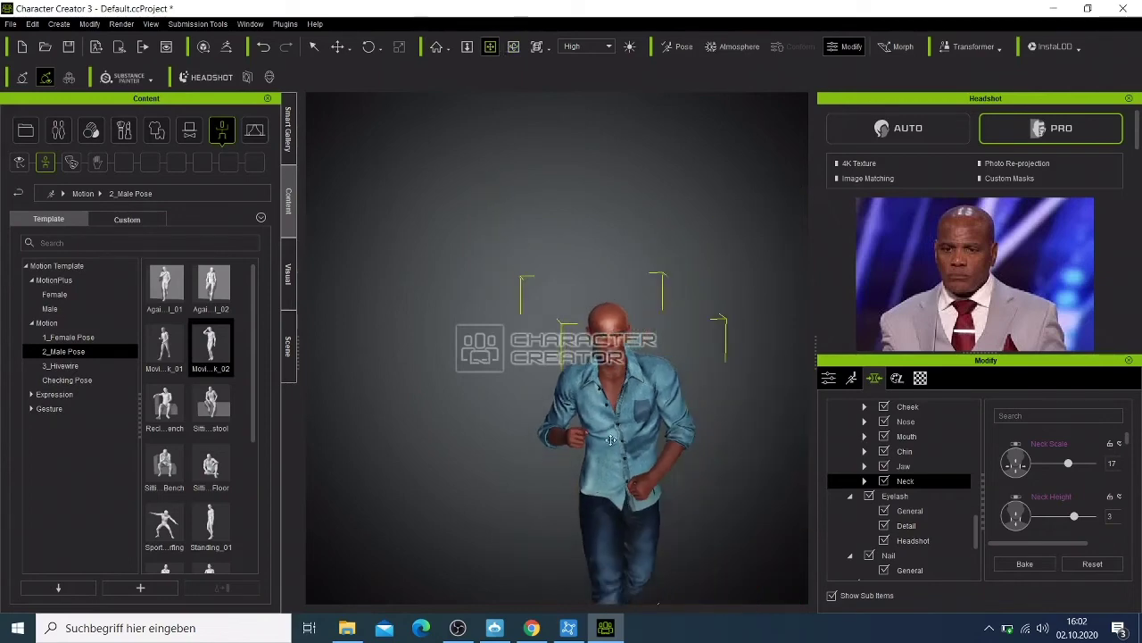
{"action": "middle_click_drag", "start_coordinate": [610, 440], "coordinate": [582, 303]}
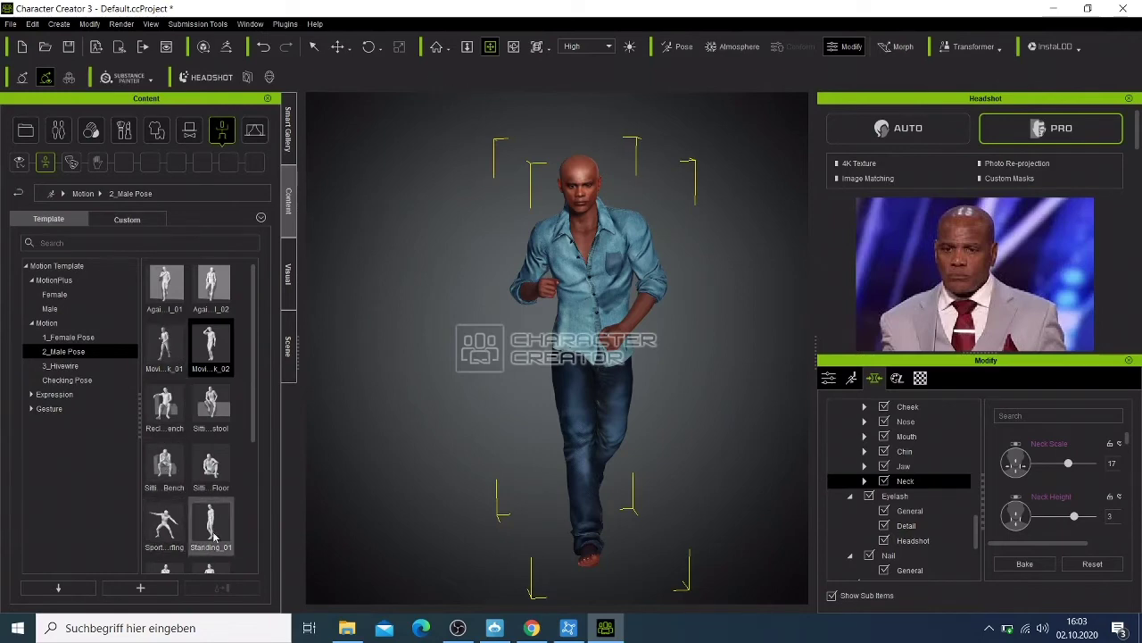
{"action": "scroll", "coordinate": [214, 535], "scroll_direction": "down", "scroll_amount": 3}
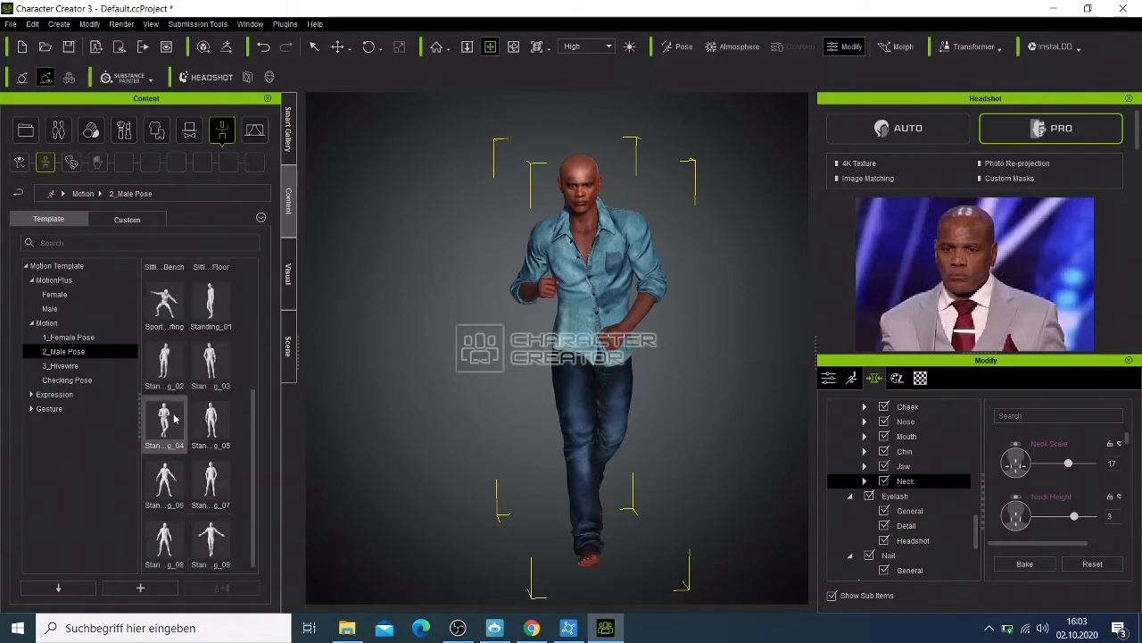
{"action": "double_click", "coordinate": [213, 486]}
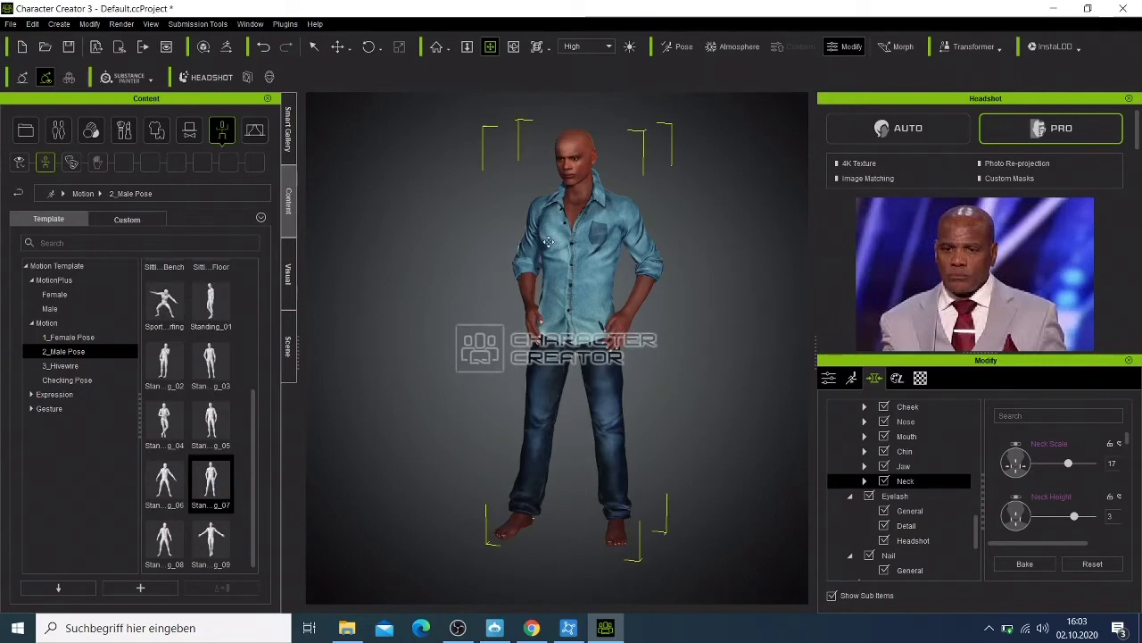
Give the character the Angry stare expression from the male expression templates.
{"action": "left_click", "coordinate": [73, 401]}
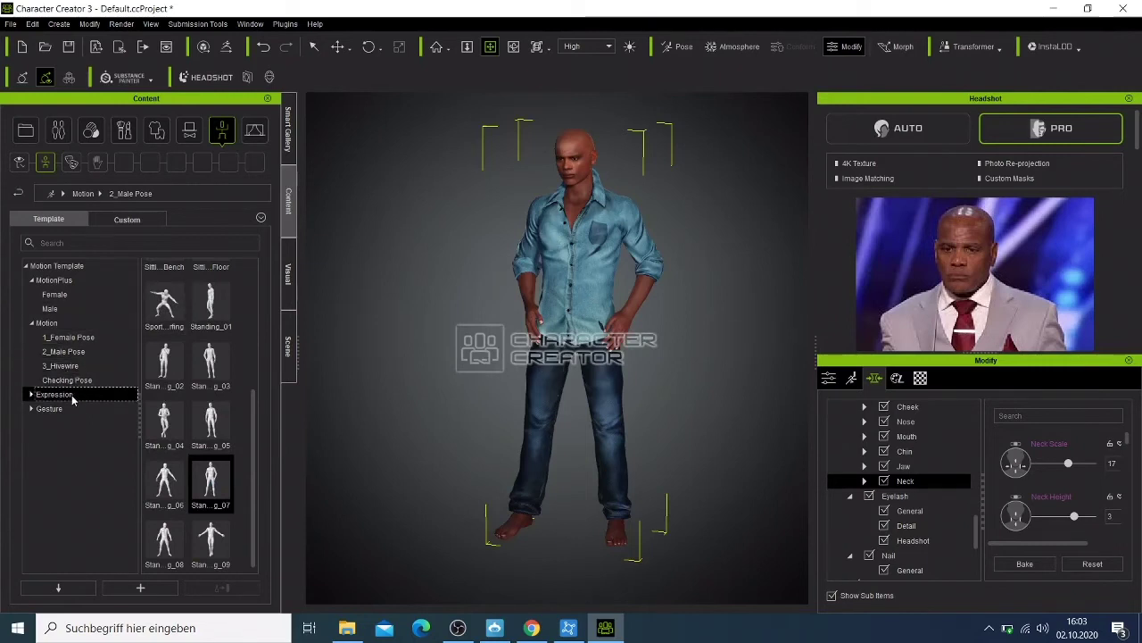
{"action": "double_click", "coordinate": [214, 312]}
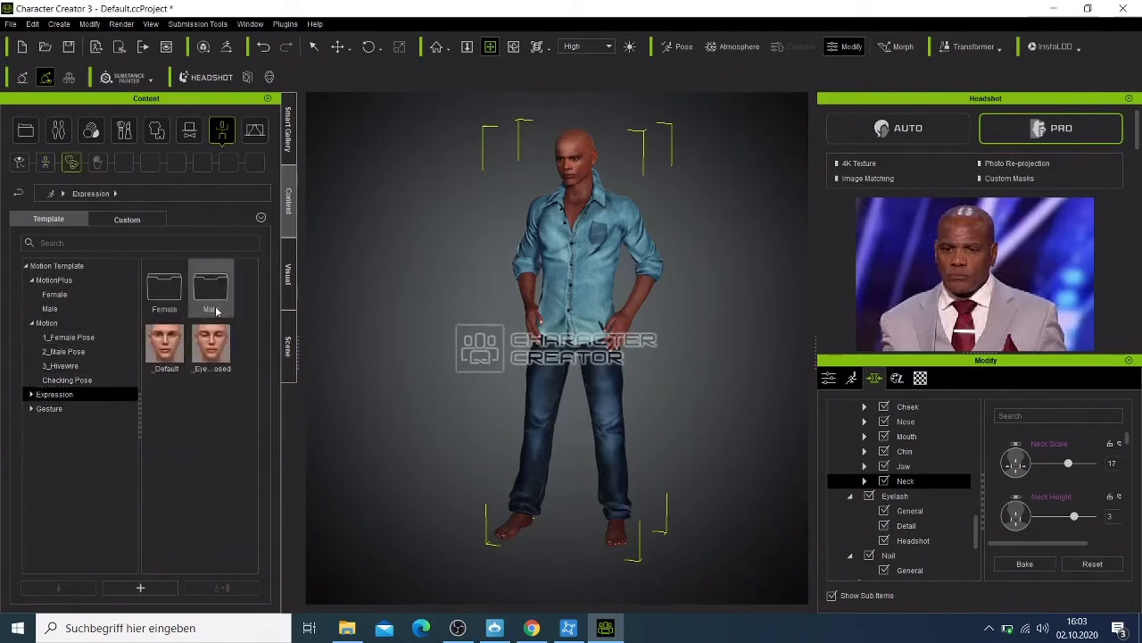
{"action": "double_click", "coordinate": [211, 287]}
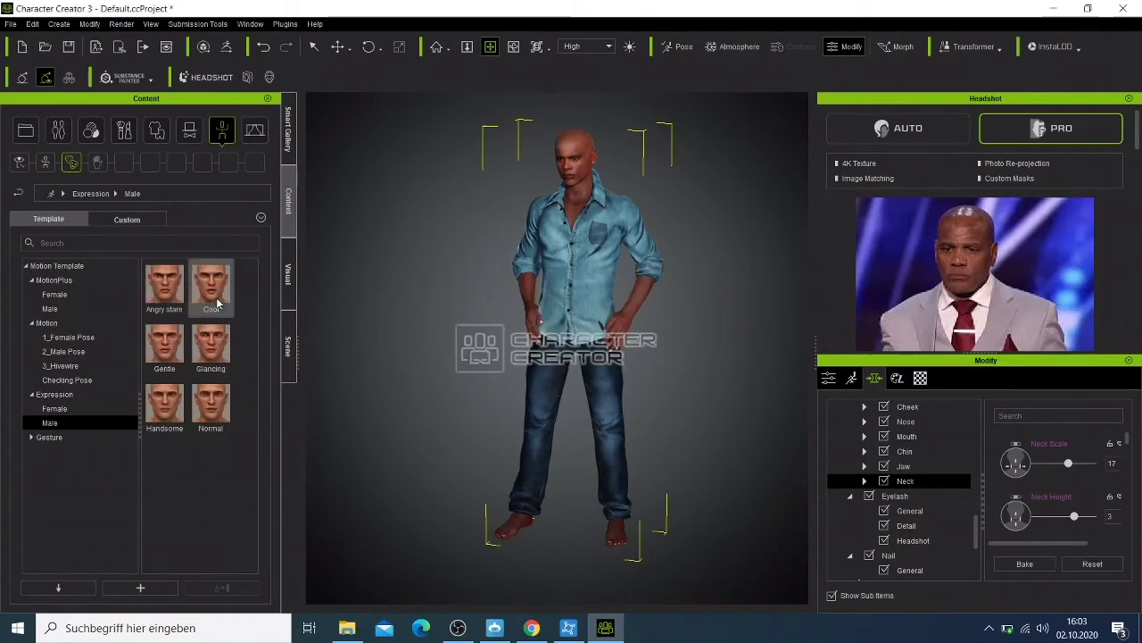
{"action": "double_click", "coordinate": [162, 295]}
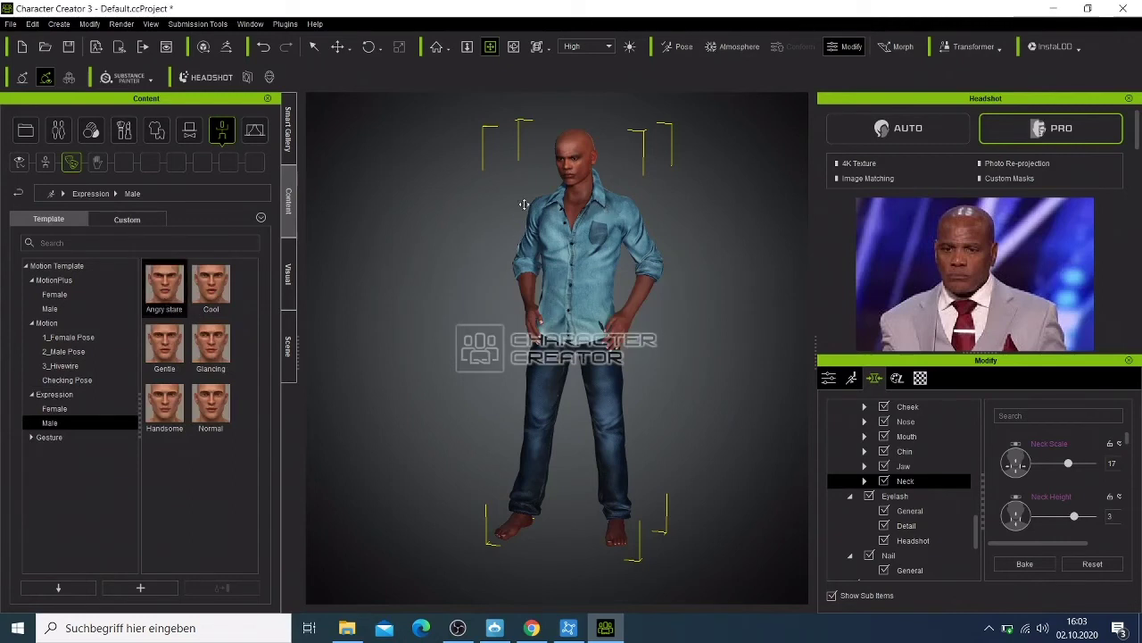
{"action": "scroll", "coordinate": [540, 189], "scroll_direction": "up", "scroll_amount": 2}
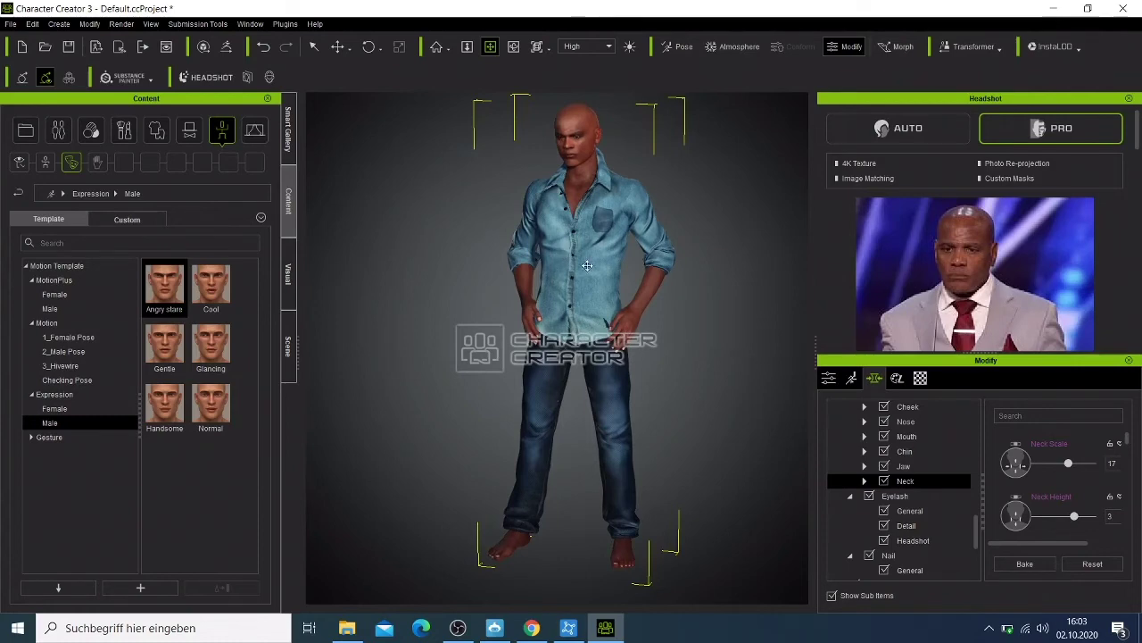
Examine the character's face and upper body up close against the reference photo.
{"action": "middle_click_drag", "start_coordinate": [586, 267], "coordinate": [638, 295]}
{"action": "scroll", "coordinate": [665, 318], "scroll_direction": "up", "scroll_amount": 1}
{"action": "scroll", "coordinate": [664, 319], "scroll_direction": "up", "scroll_amount": 4}
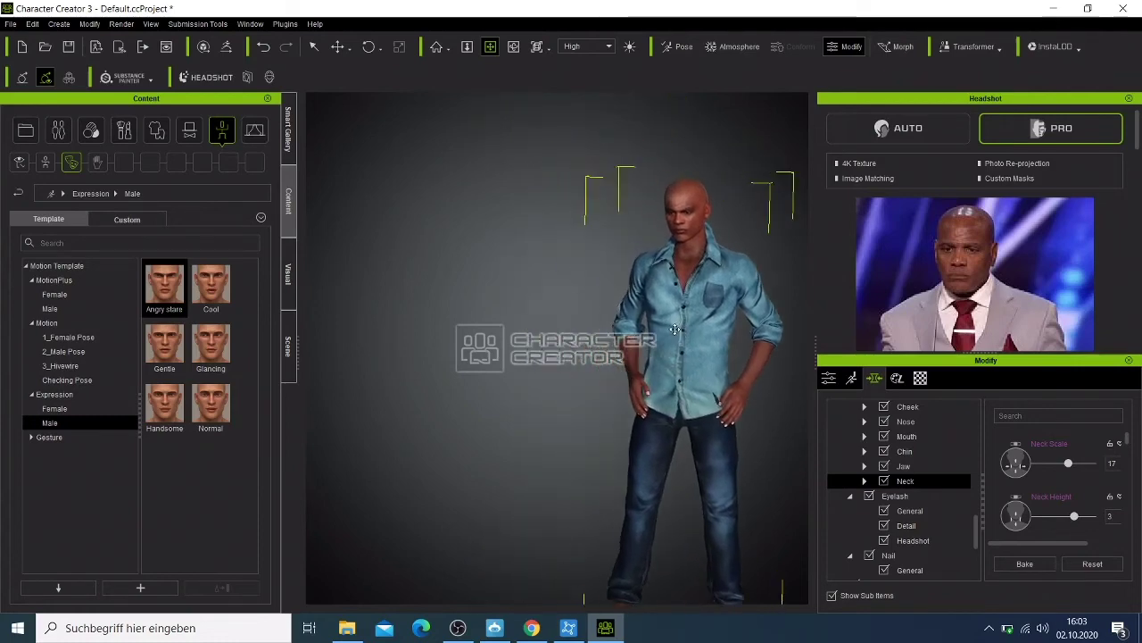
{"action": "scroll", "coordinate": [650, 324], "scroll_direction": "down", "scroll_amount": 1}
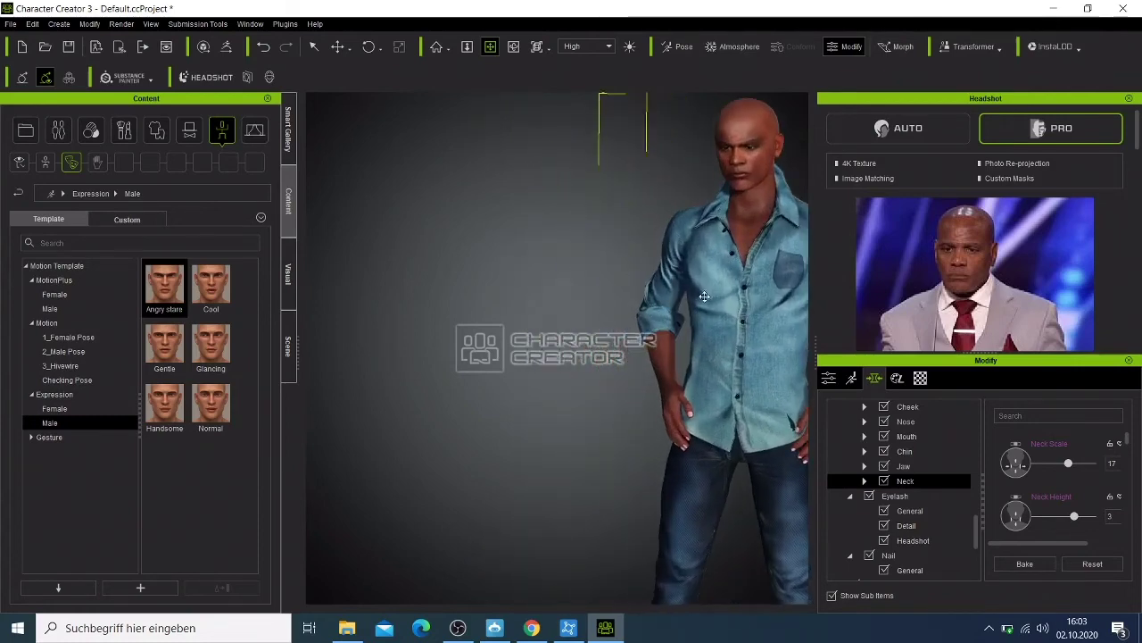
{"action": "scroll", "coordinate": [728, 348], "scroll_direction": "up", "scroll_amount": 1}
{"action": "middle_click_drag", "start_coordinate": [717, 373], "coordinate": [705, 384]}
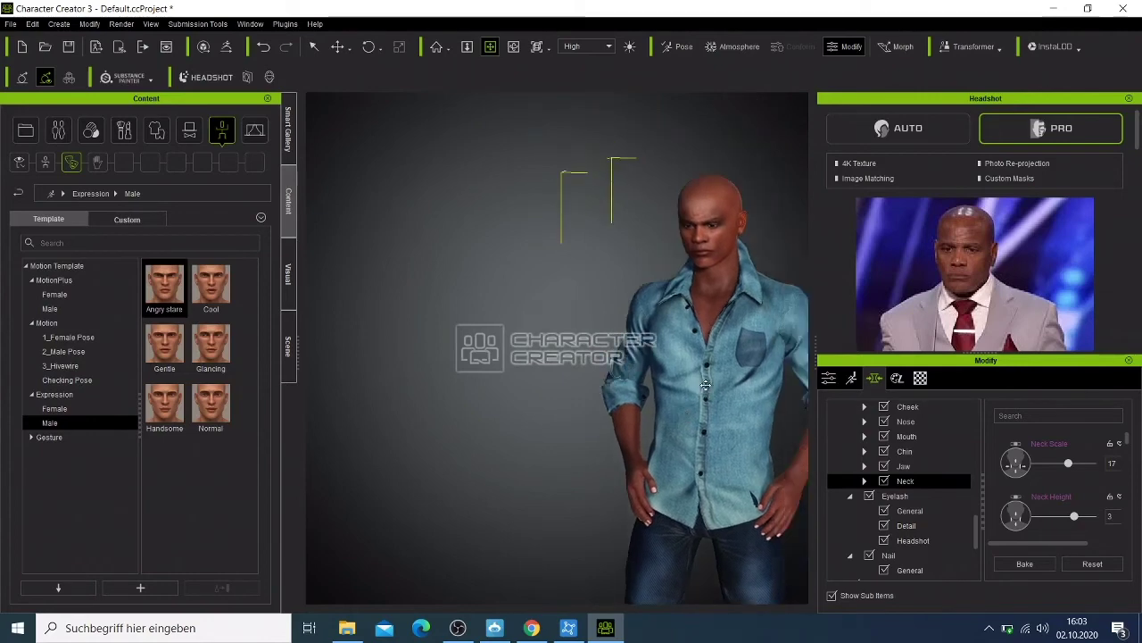
{"action": "scroll", "coordinate": [688, 386], "scroll_direction": "up", "scroll_amount": 2}
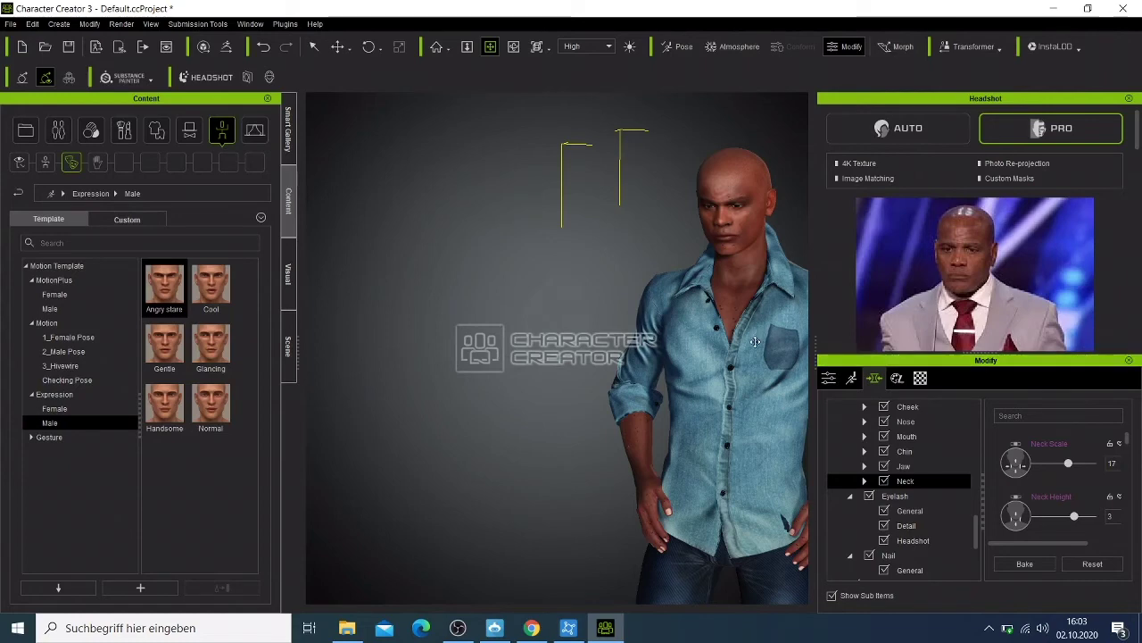
Set the Headshot scalp skin setting to Dark Stubble Balding and update the skin texture.
{"action": "left_click", "coordinate": [1131, 362]}
{"action": "scroll", "coordinate": [984, 451], "scroll_direction": "down", "scroll_amount": 5}
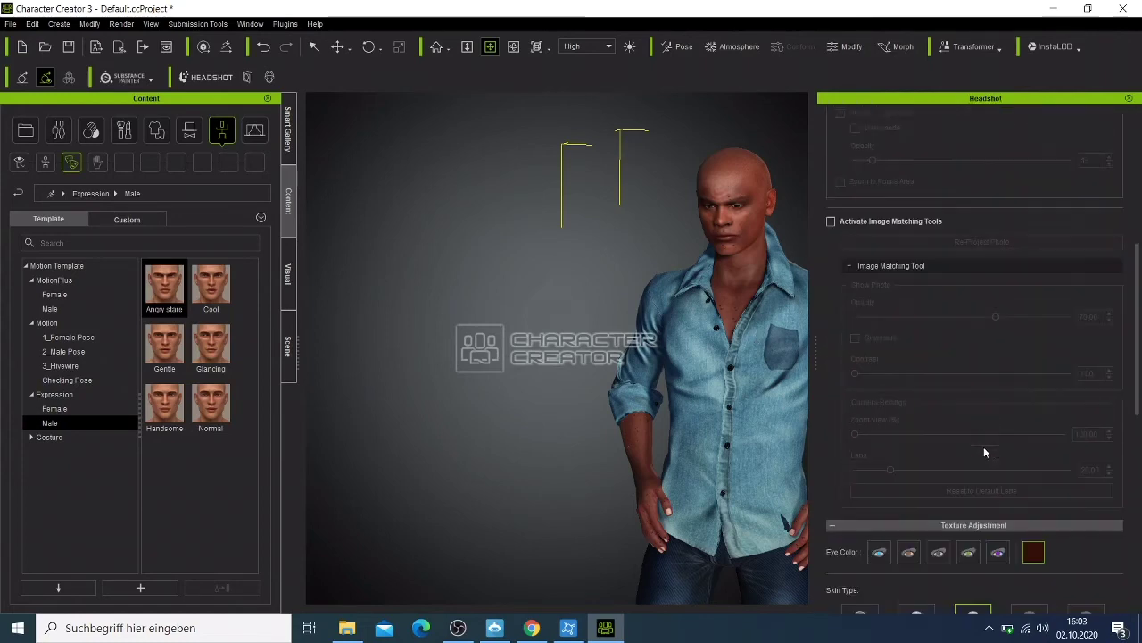
{"action": "scroll", "coordinate": [984, 452], "scroll_direction": "down", "scroll_amount": 5}
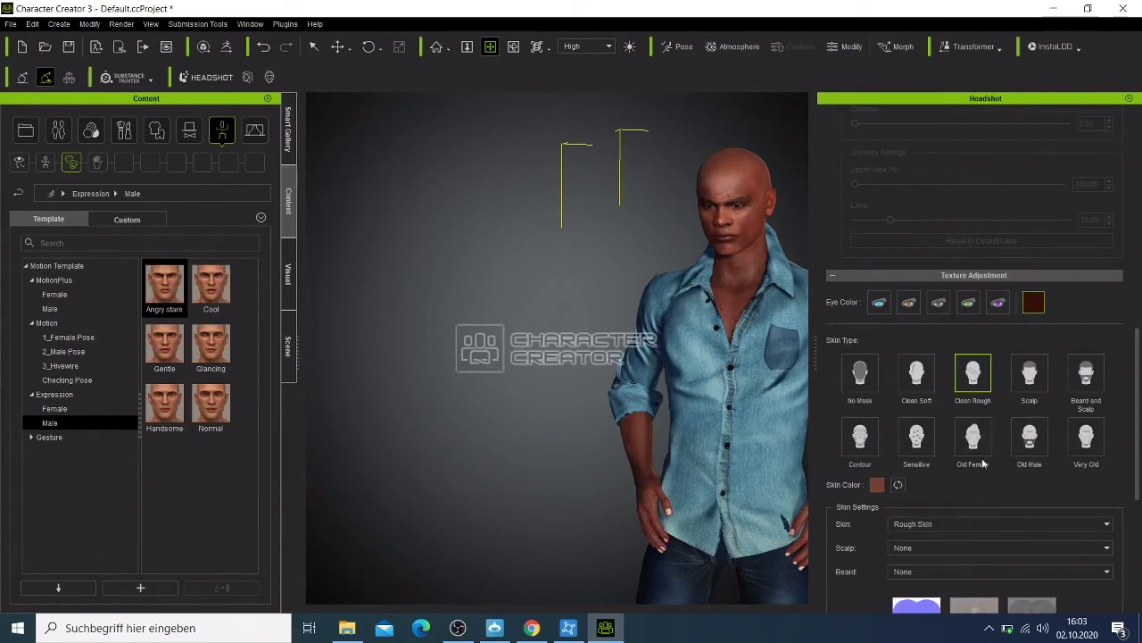
{"action": "scroll", "coordinate": [984, 464], "scroll_direction": "down", "scroll_amount": 4}
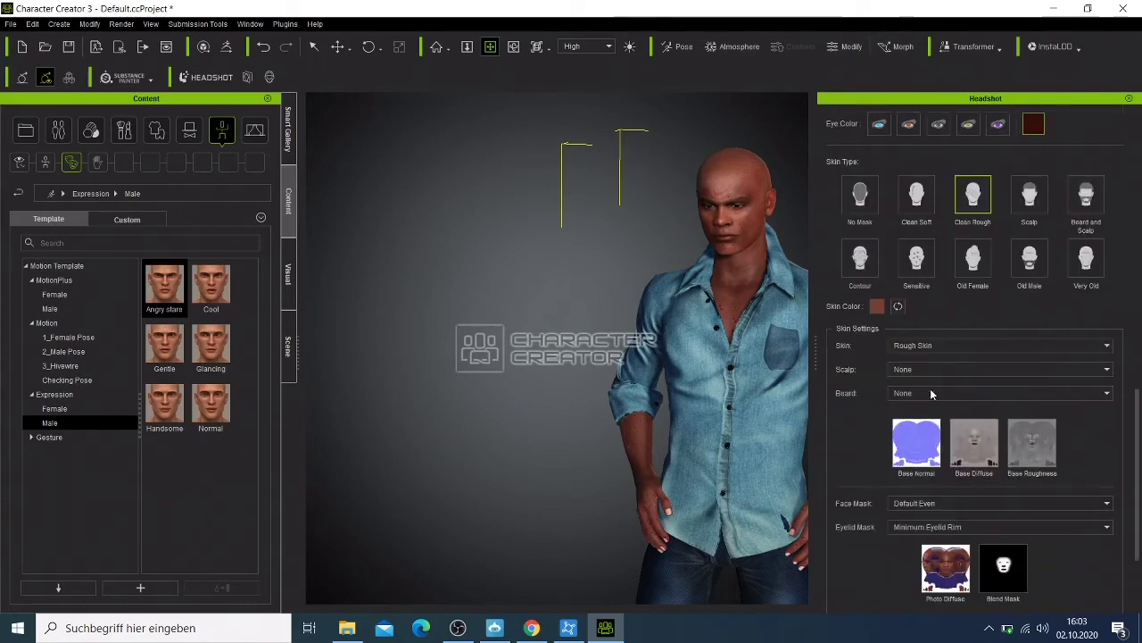
{"action": "left_click", "coordinate": [934, 370]}
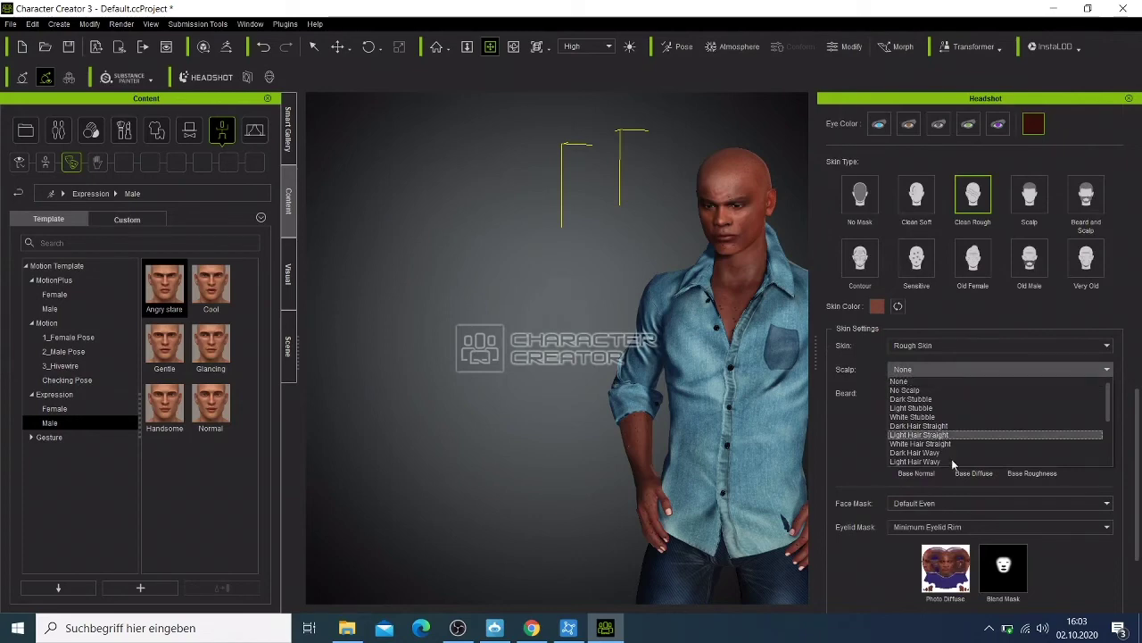
{"action": "scroll", "coordinate": [937, 429], "scroll_direction": "down", "scroll_amount": 4}
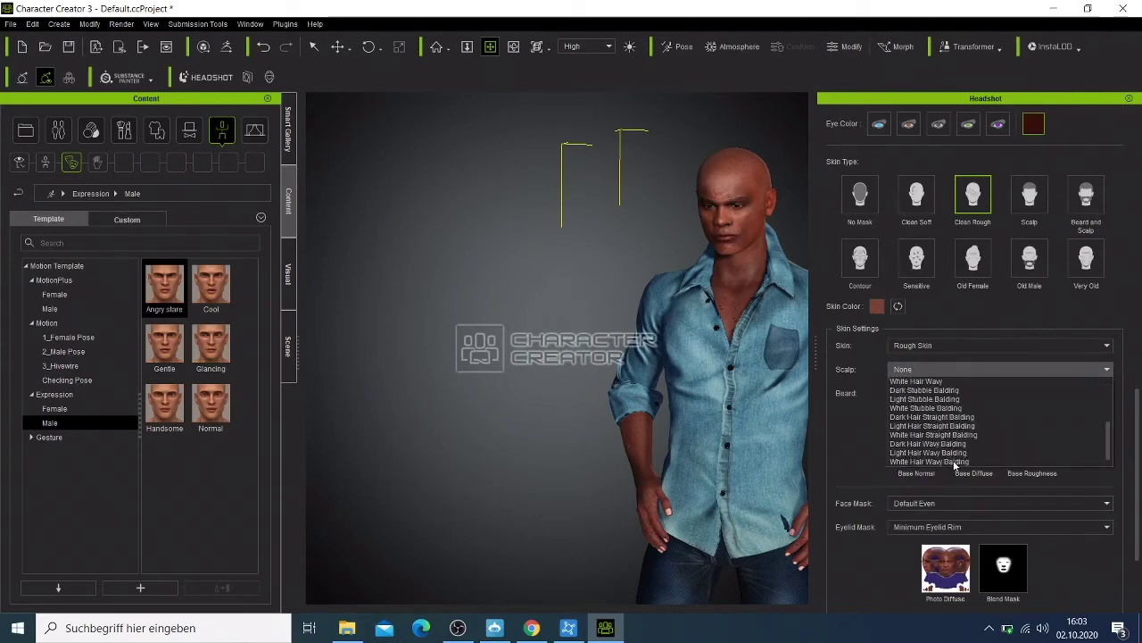
{"action": "left_click", "coordinate": [937, 392]}
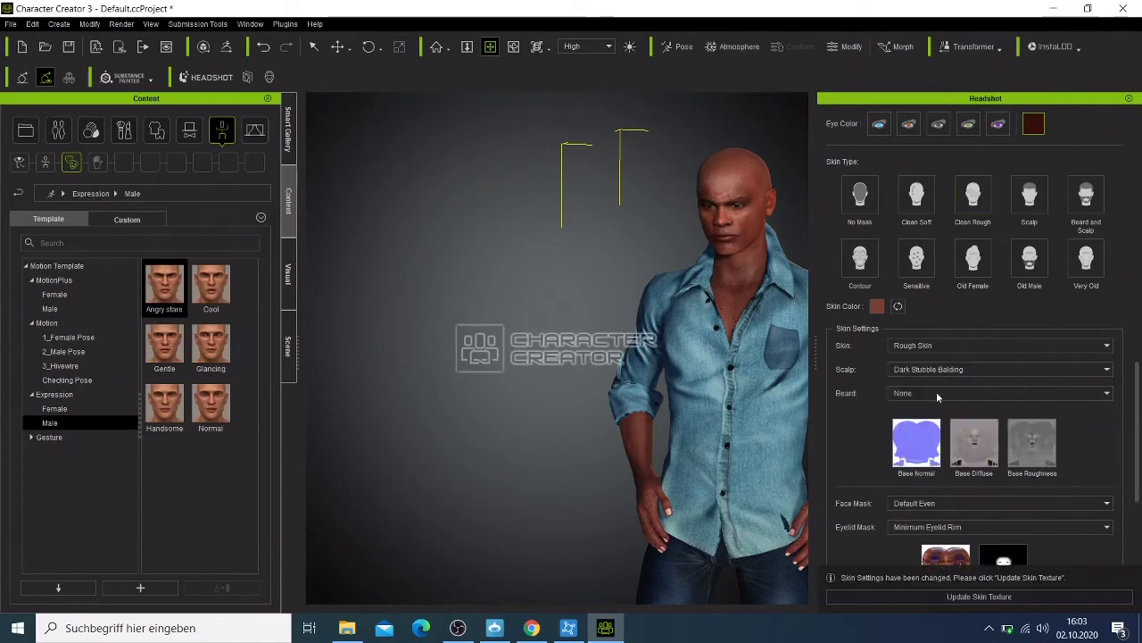
{"action": "left_click", "coordinate": [984, 596]}
Inspect the character's head and scalp from the side and front against the reference photo.
{"action": "left_click", "coordinate": [513, 46]}
{"action": "left_click_drag", "start_coordinate": [648, 422], "coordinate": [696, 348]}
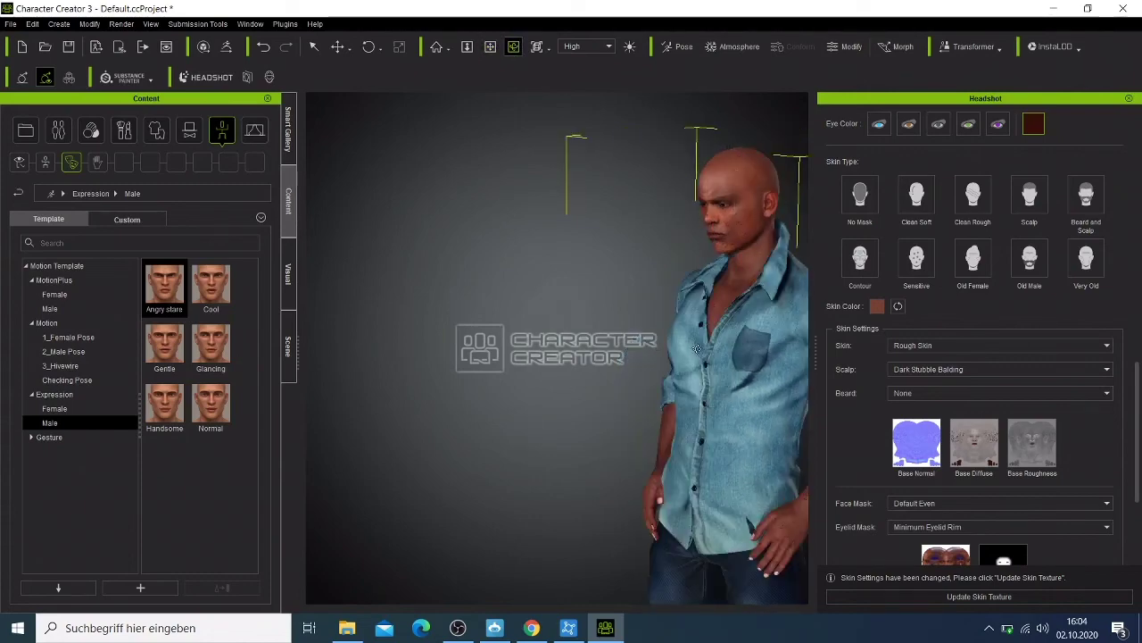
{"action": "scroll", "coordinate": [968, 288], "scroll_direction": "up", "scroll_amount": 3}
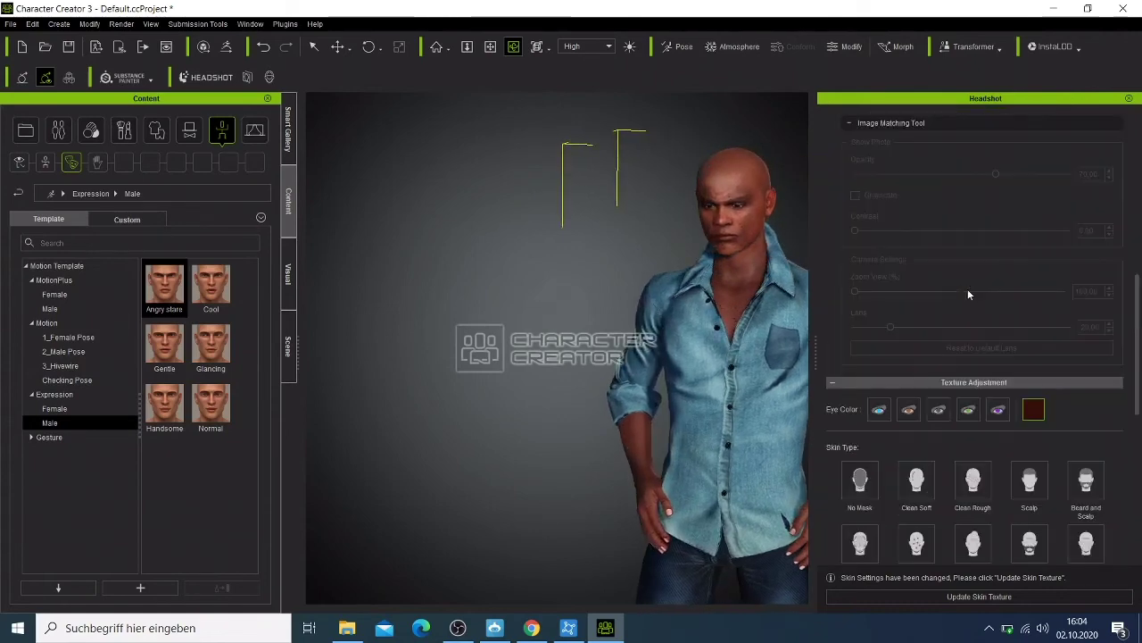
{"action": "scroll", "coordinate": [967, 288], "scroll_direction": "up", "scroll_amount": 5}
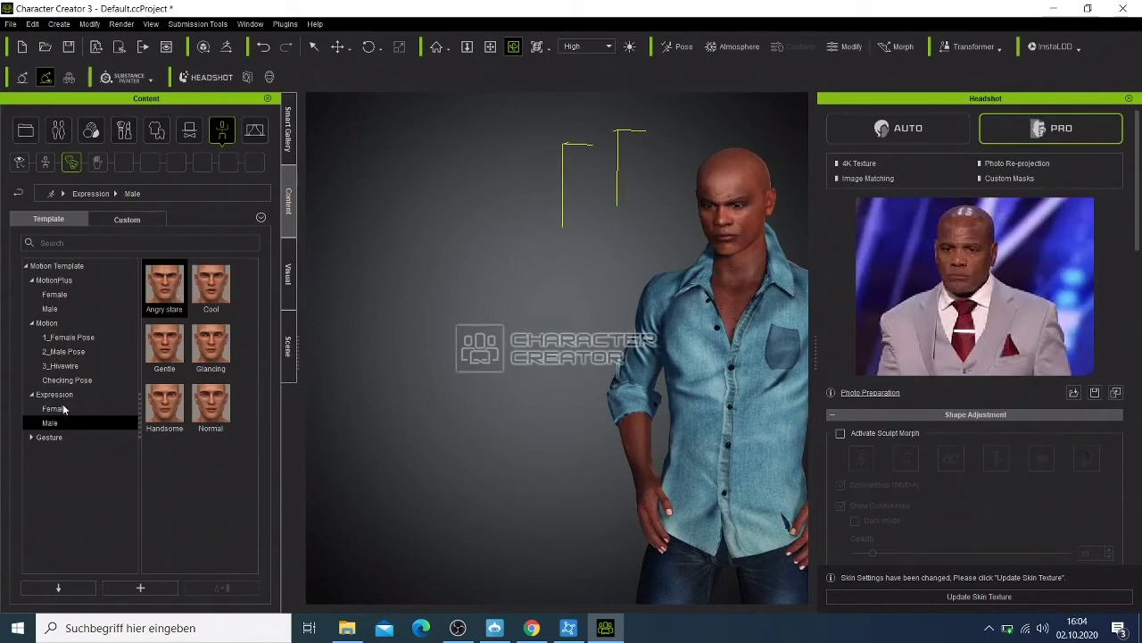
Replace the character's standing pose with the _Open A pose from the Motion templates.
{"action": "left_click", "coordinate": [49, 307]}
{"action": "right_click", "coordinate": [806, 434]}
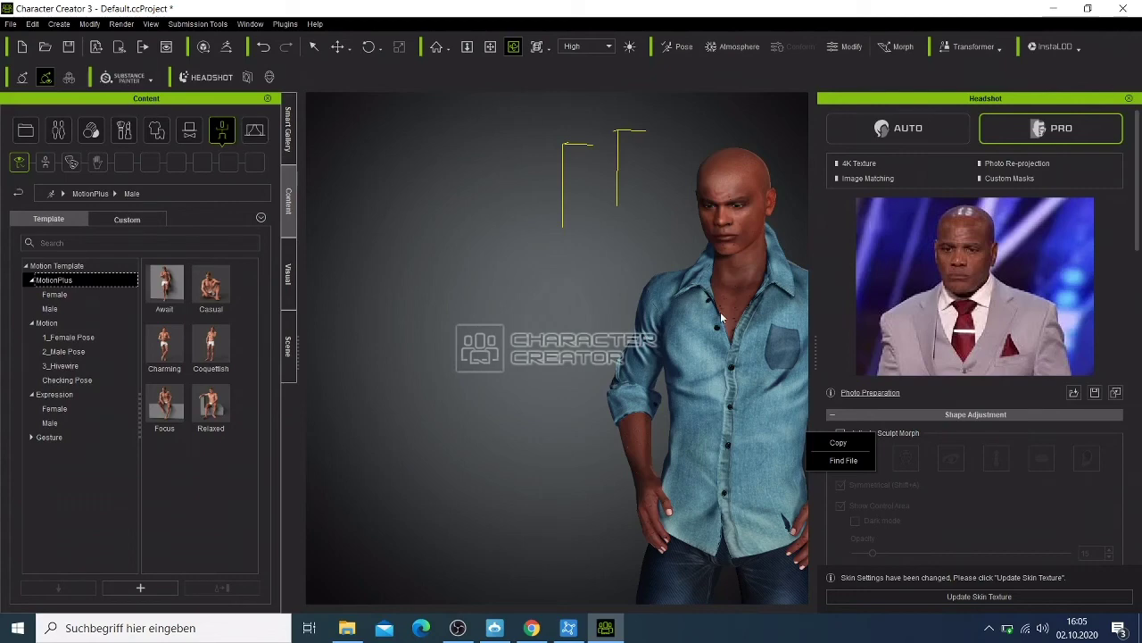
{"action": "right_click_drag", "start_coordinate": [732, 280], "coordinate": [754, 233]}
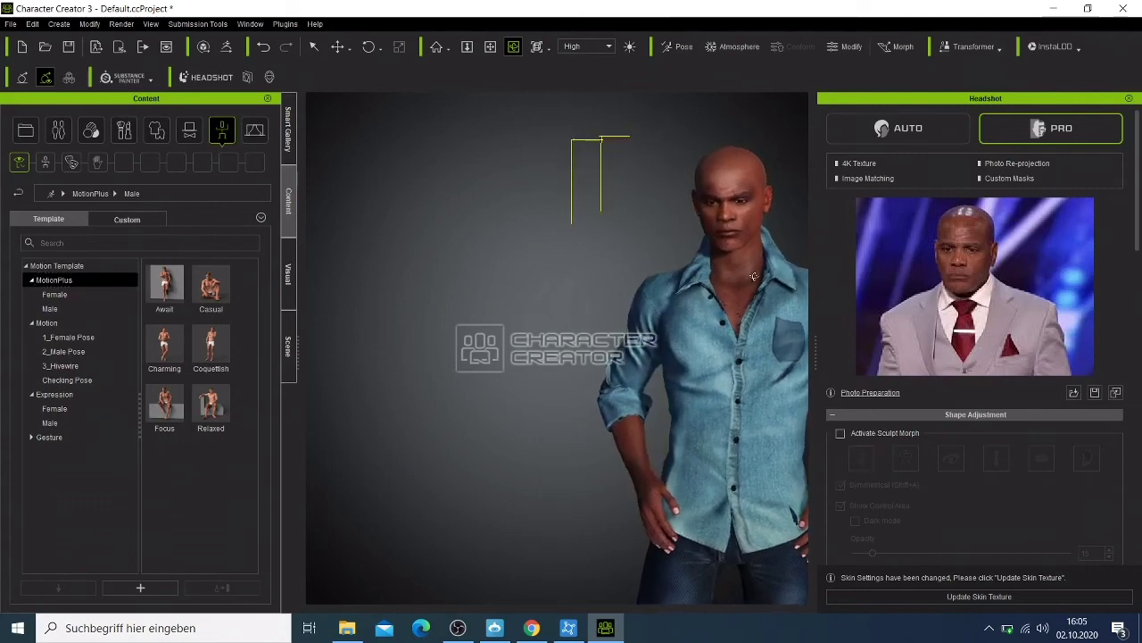
{"action": "left_click", "coordinate": [681, 48]}
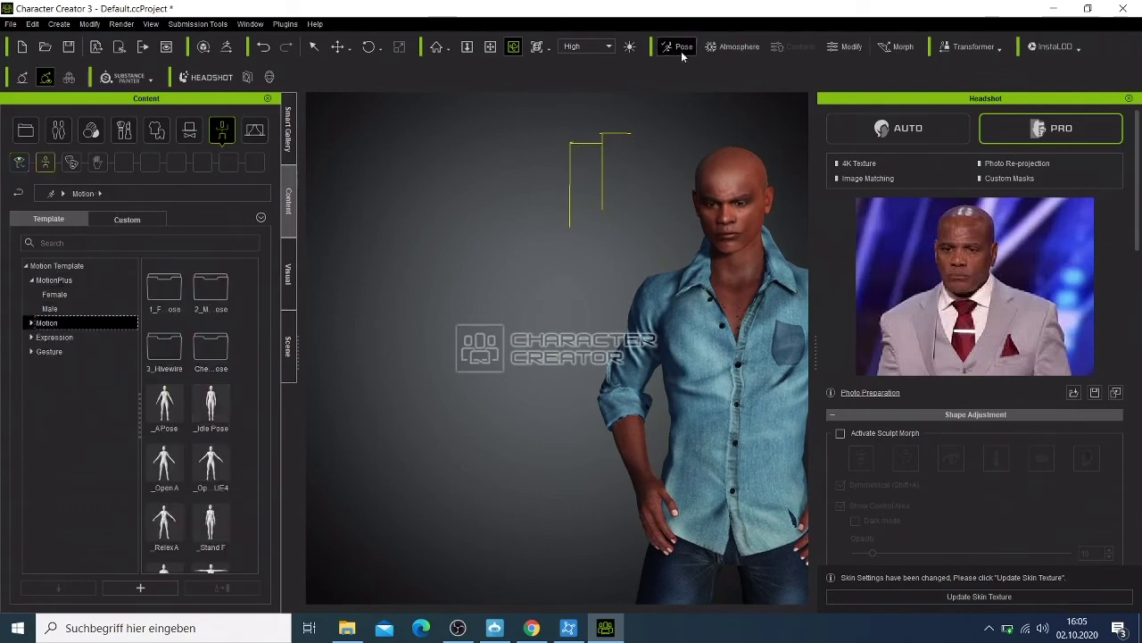
{"action": "double_click", "coordinate": [168, 475]}
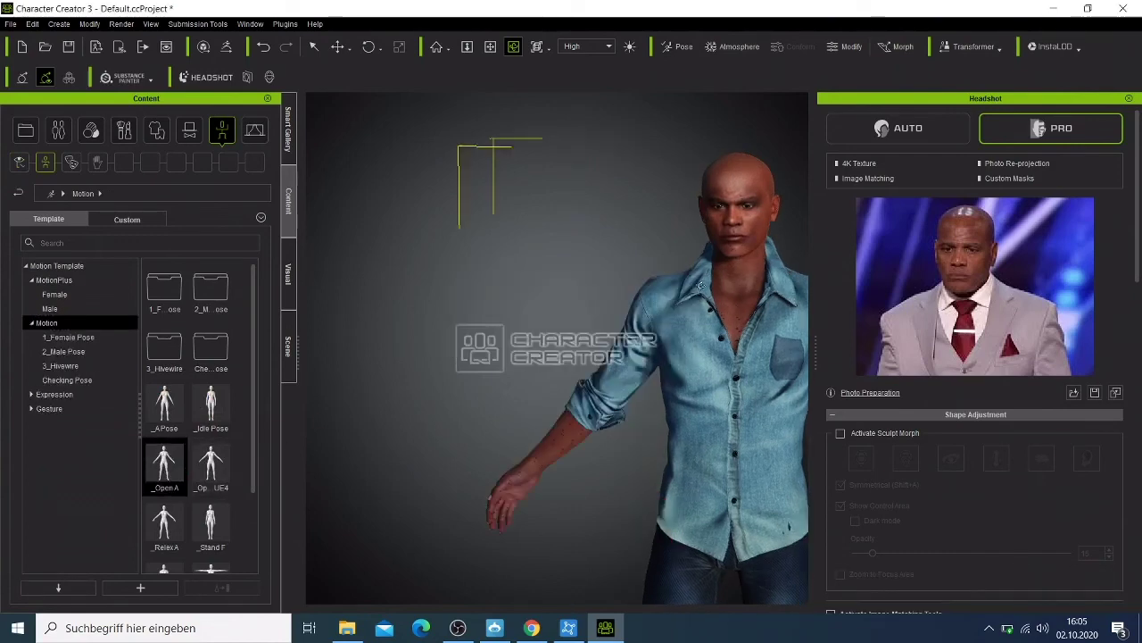
{"action": "scroll", "coordinate": [712, 292], "scroll_direction": "up", "scroll_amount": 2}
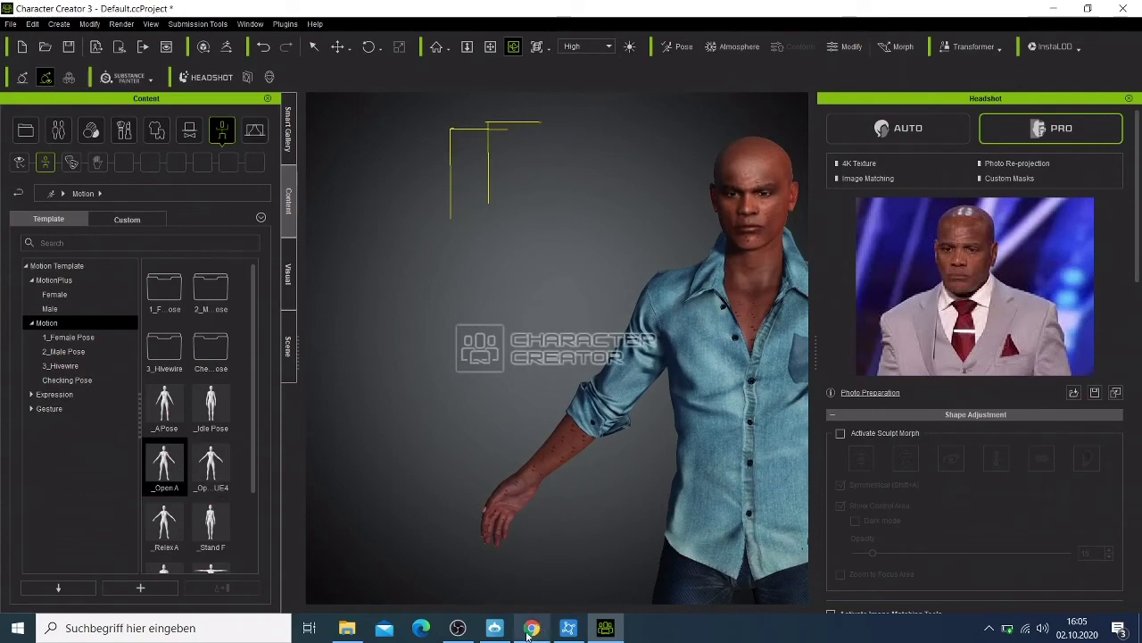
{"action": "mouse_move", "coordinate": [528, 631]}
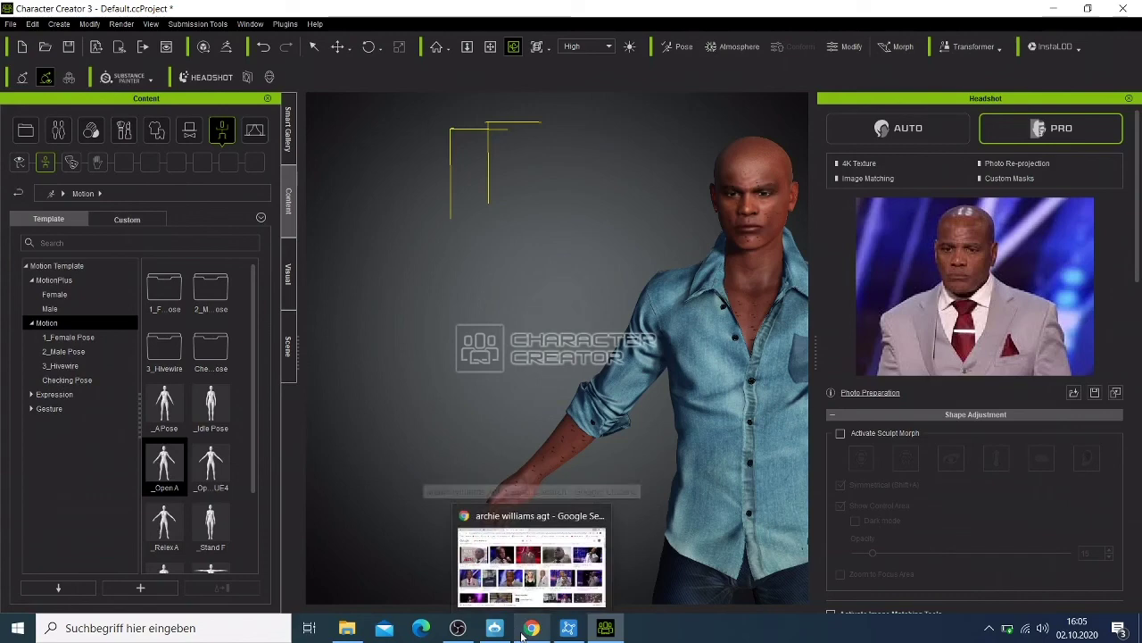